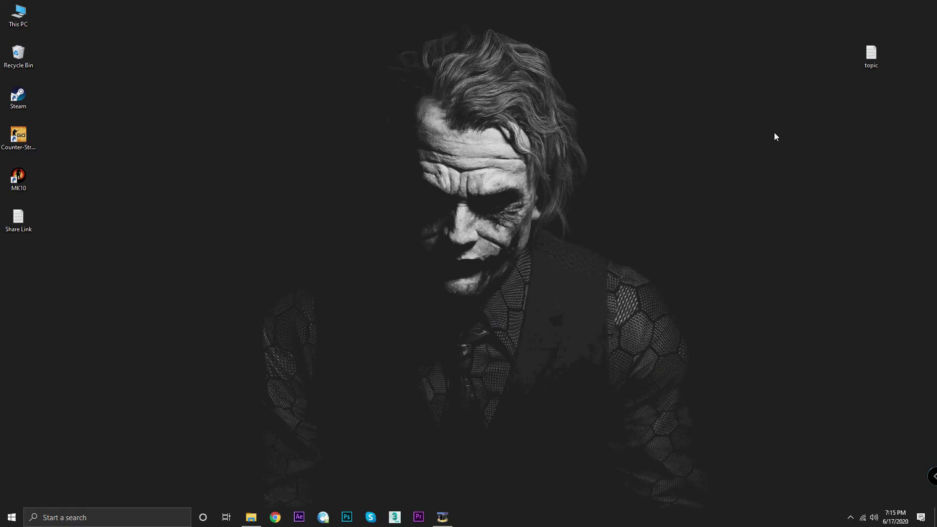
Read the 'Camera per pixel mapping in 3ds Max' note, close it, and launch 3ds Max 2018
{"action": "double_click", "coordinate": [871, 54]}
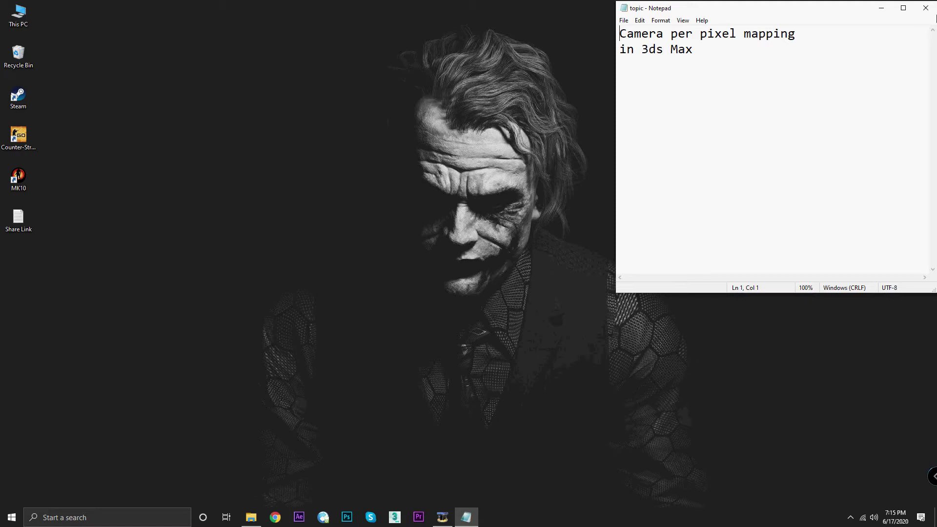
{"action": "left_click", "coordinate": [925, 7]}
{"action": "left_click", "coordinate": [393, 518]}
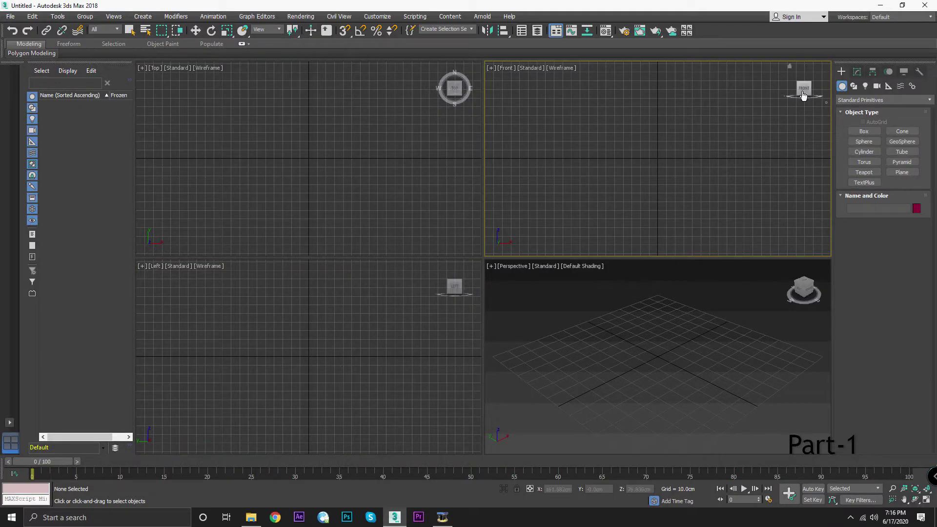
{"action": "left_click", "coordinate": [880, 8]}
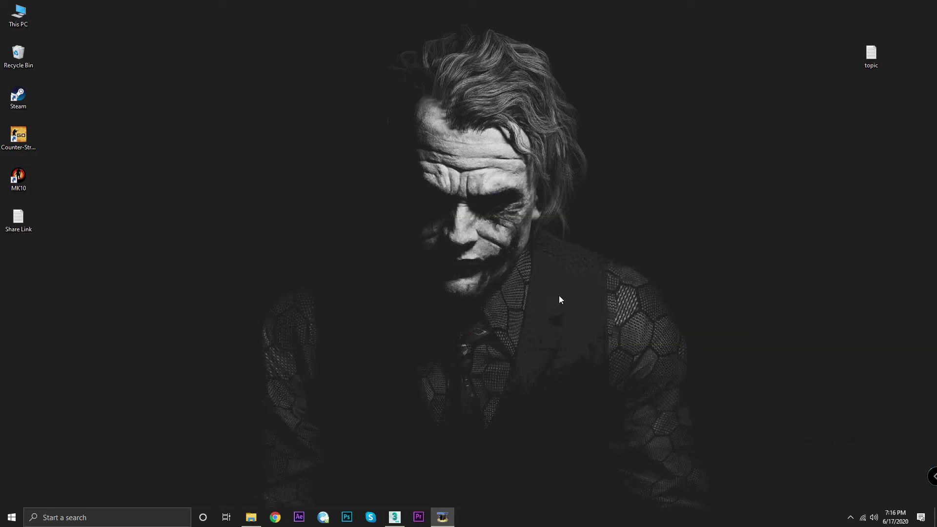
Preview the Kookaburra ball 2019 photo from the Image folder
{"action": "left_click", "coordinate": [253, 521]}
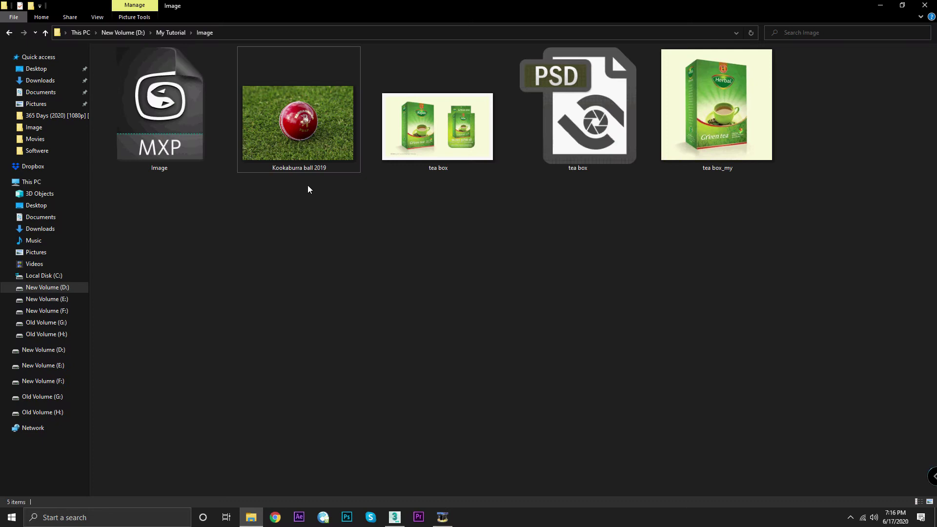
{"action": "double_click", "coordinate": [306, 136]}
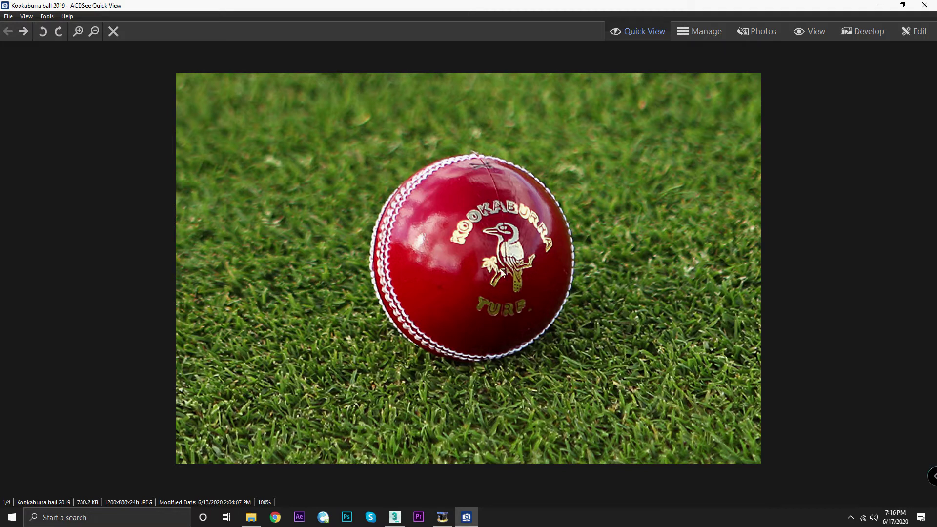
{"action": "left_click", "coordinate": [925, 6]}
Clear the Explorer folder path and return to the empty 3ds Max Perspective viewport
{"action": "left_click", "coordinate": [259, 32]}
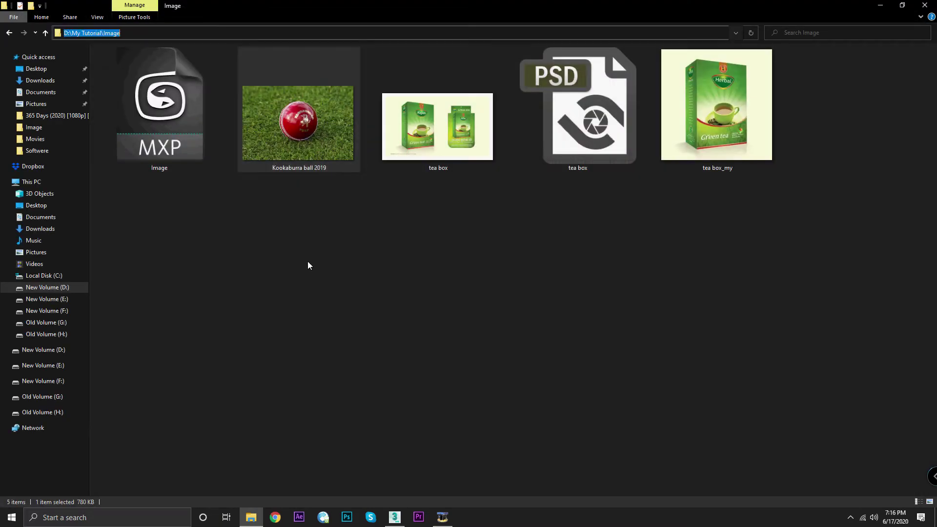
{"action": "key", "text": "BackSpace"}
{"action": "left_click", "coordinate": [303, 286]}
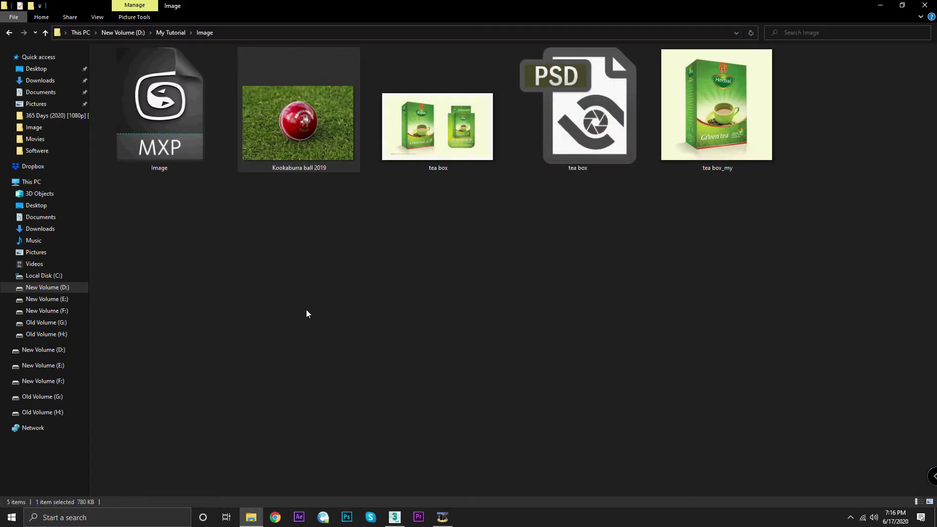
{"action": "left_click", "coordinate": [394, 518]}
{"action": "left_click", "coordinate": [522, 366]}
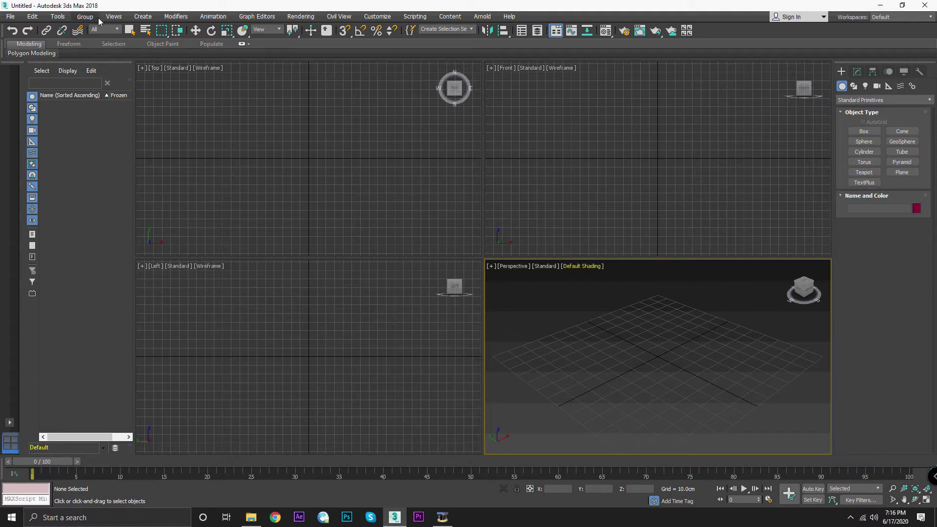
Create a target camera in the Top viewport, aimed from bottom toward the centre
{"action": "left_click", "coordinate": [141, 18]}
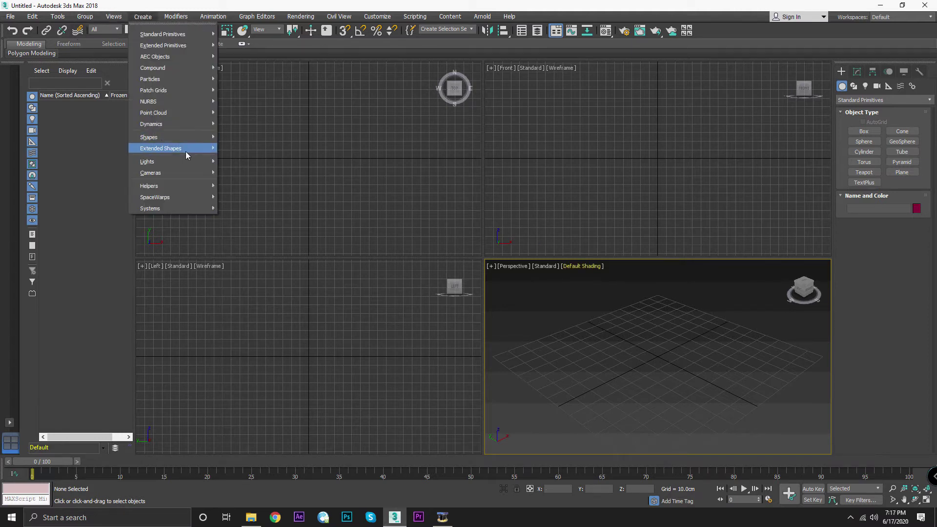
{"action": "mouse_move", "coordinate": [176, 173]}
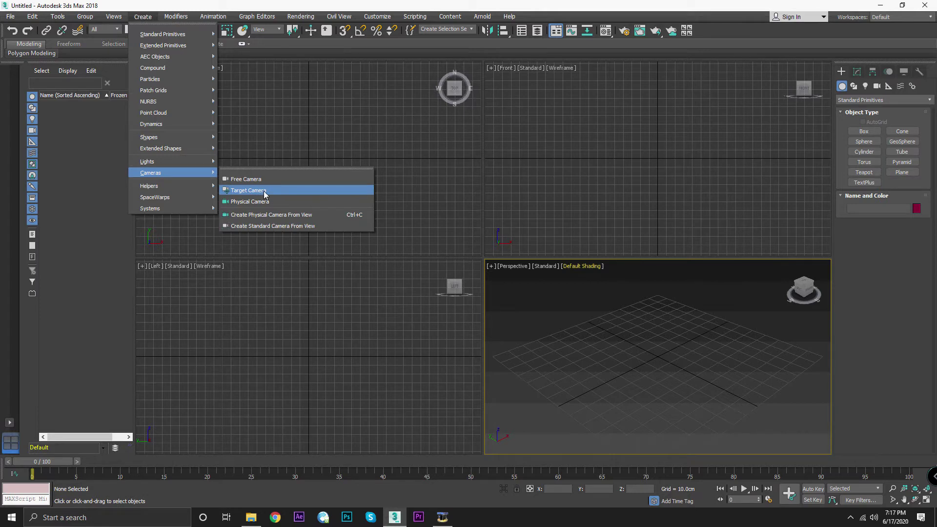
{"action": "left_click", "coordinate": [268, 191]}
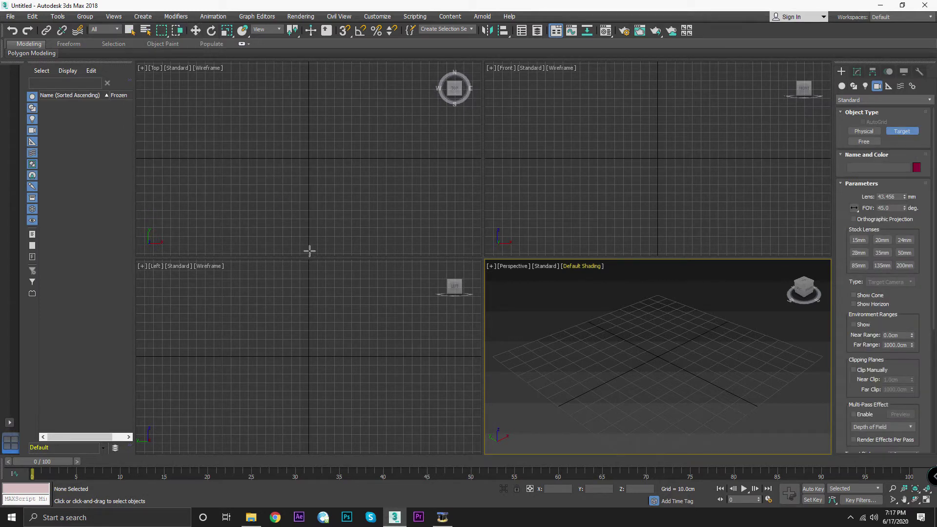
{"action": "left_click_drag", "start_coordinate": [309, 250], "coordinate": [309, 157]}
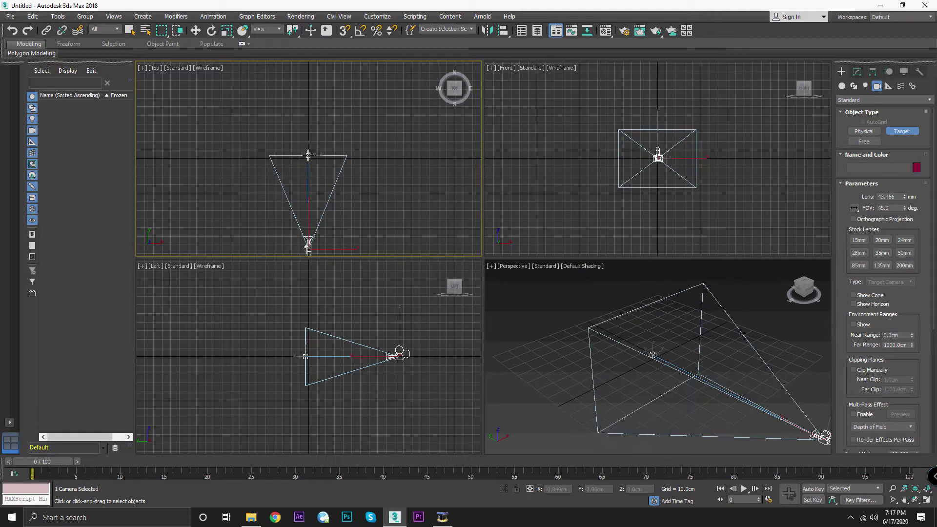
{"action": "key", "text": "w"}
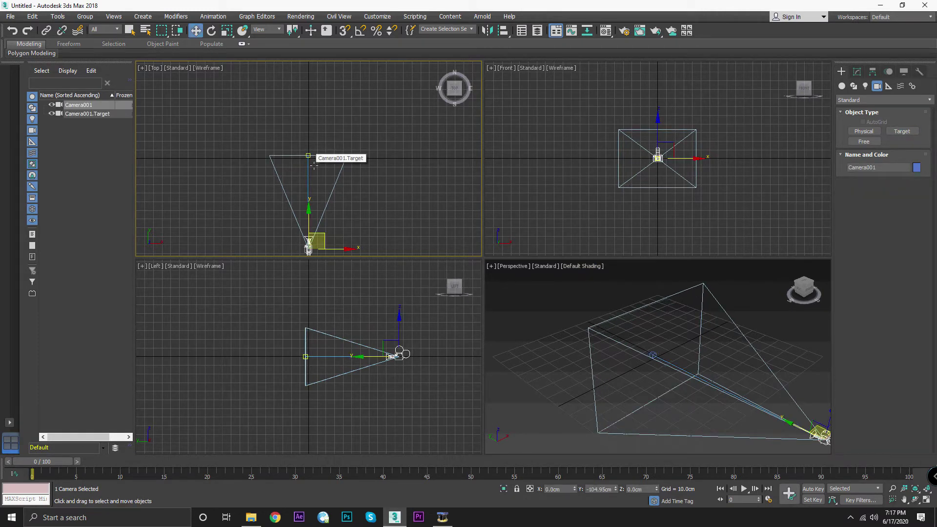
Orbit the Perspective view to inspect Camera001 and its target
{"action": "mouse_move", "coordinate": [708, 333]}
{"action": "middle_mouse_down", "text": "alt"}
{"action": "mouse_move", "coordinate": [649, 278]}
{"action": "mouse_move", "coordinate": [708, 360]}
{"action": "mouse_move", "coordinate": [648, 328]}
{"action": "mouse_move", "coordinate": [702, 340]}
{"action": "mouse_move", "coordinate": [653, 364]}
{"action": "mouse_move", "coordinate": [662, 369]}
{"action": "mouse_move", "coordinate": [661, 315]}
{"action": "middle_mouse_up", "text": "alt"}
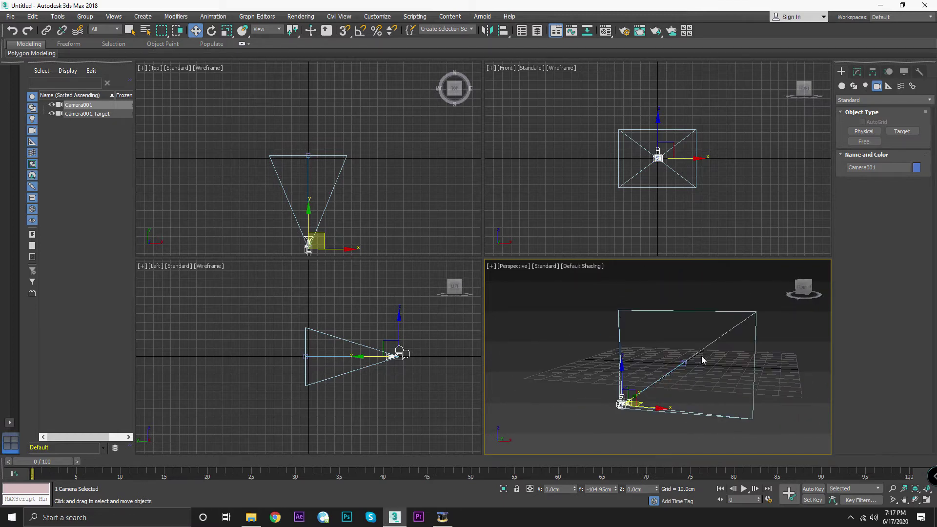
{"action": "middle_click_drag", "start_coordinate": [716, 352], "coordinate": [646, 401], "text": "alt"}
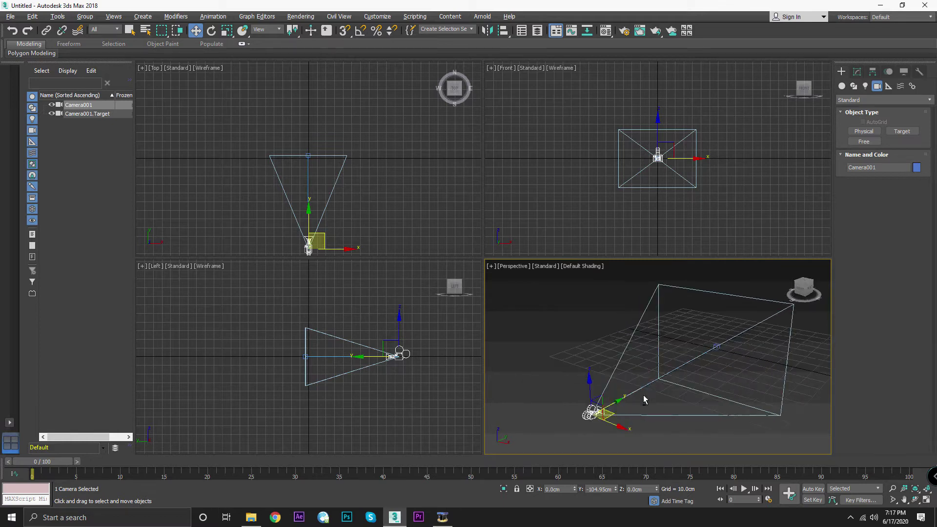
{"action": "middle_click_drag", "start_coordinate": [697, 368], "coordinate": [642, 378]}
{"action": "left_click", "coordinate": [722, 299]}
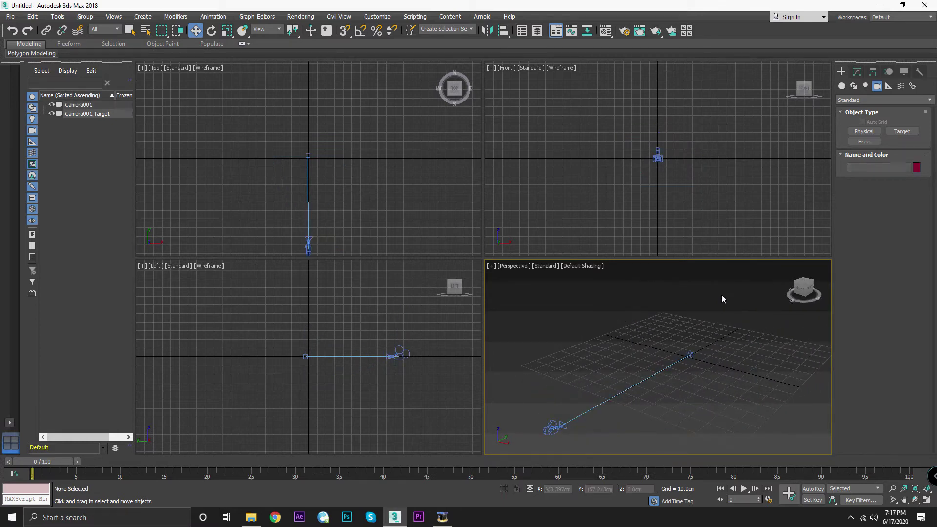
{"action": "left_click_drag", "start_coordinate": [676, 342], "coordinate": [710, 367]}
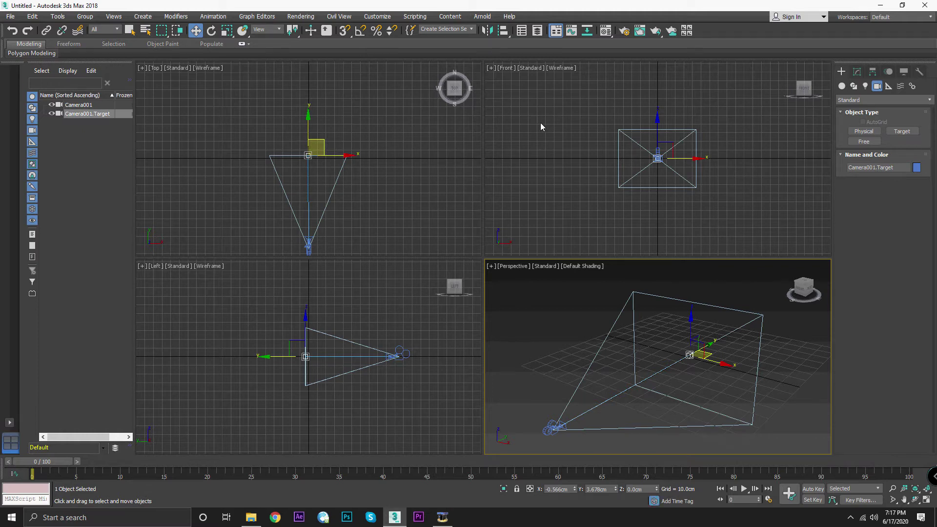
{"action": "left_click", "coordinate": [538, 98]}
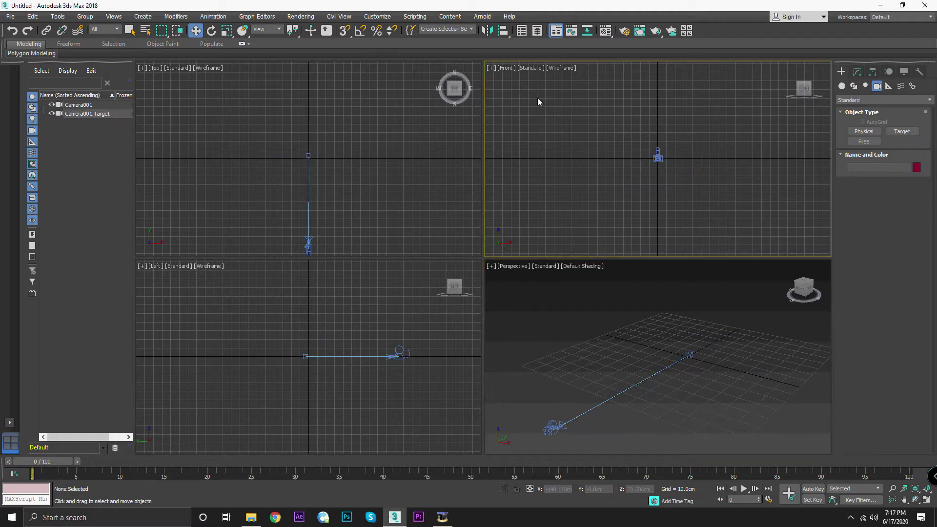
{"action": "left_click", "coordinate": [505, 68]}
{"action": "mouse_move", "coordinate": [541, 77]}
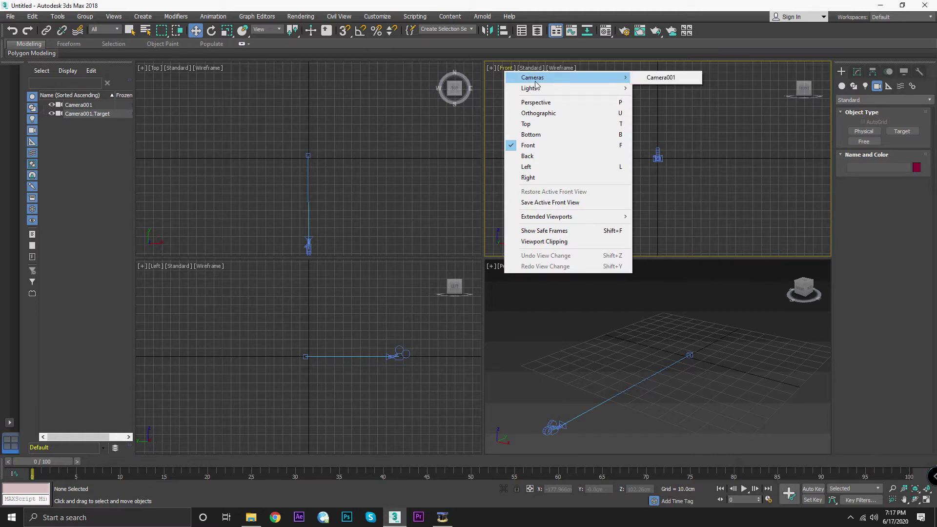
Set the top-right viewport to Camera001, briefly orbit it, then return to the Camera001 view
{"action": "left_click", "coordinate": [678, 81]}
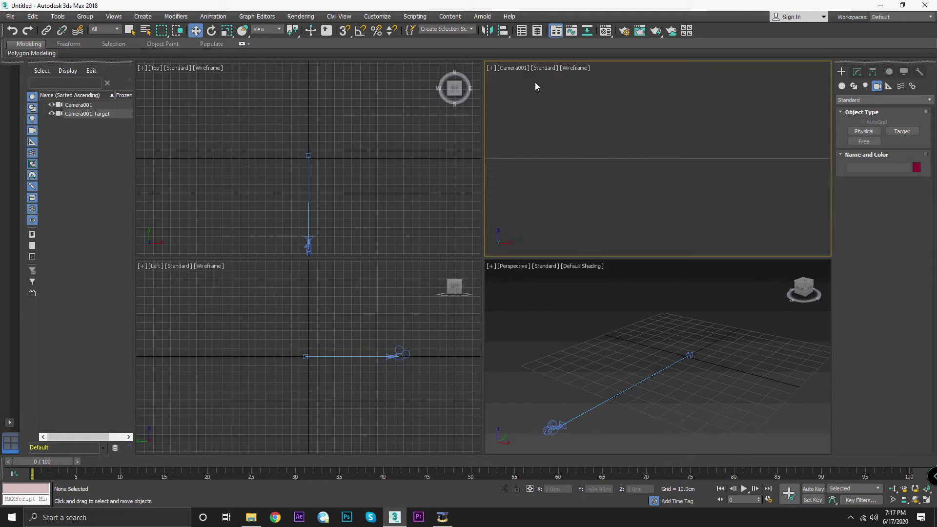
{"action": "left_click", "coordinate": [509, 70]}
{"action": "mouse_move", "coordinate": [578, 77]}
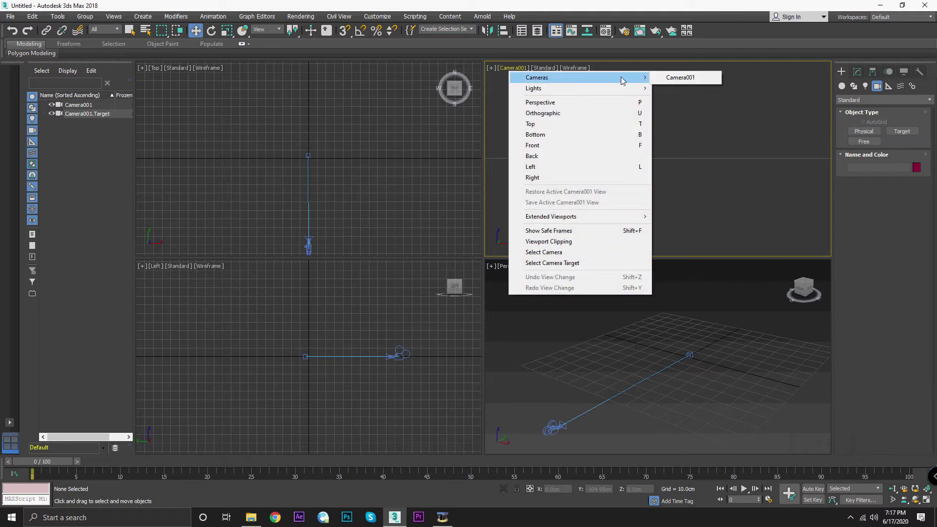
{"action": "left_click", "coordinate": [570, 103]}
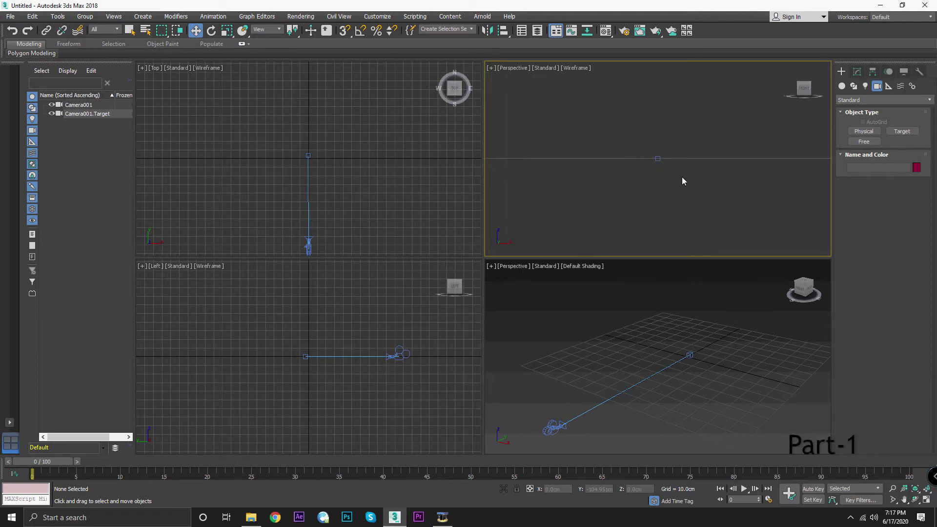
{"action": "middle_click_drag", "start_coordinate": [712, 180], "coordinate": [655, 195], "text": "alt"}
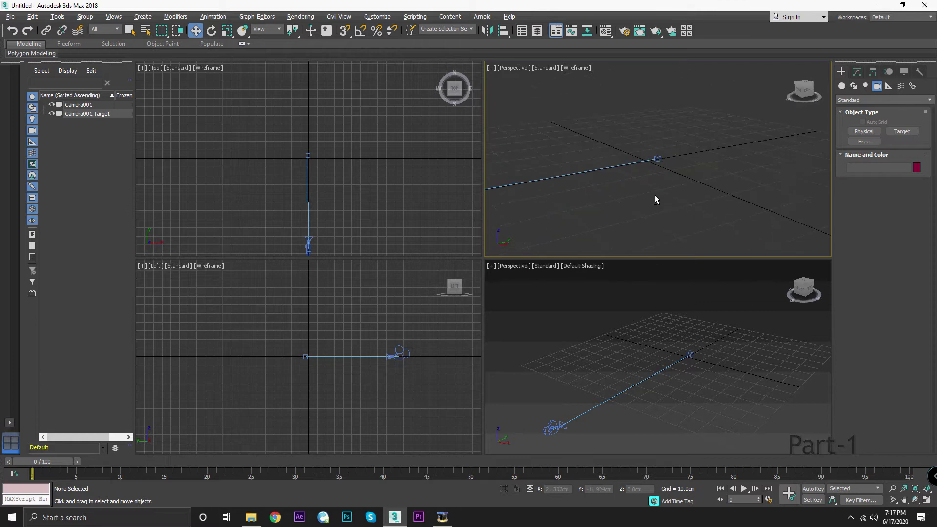
{"action": "key", "text": "c"}
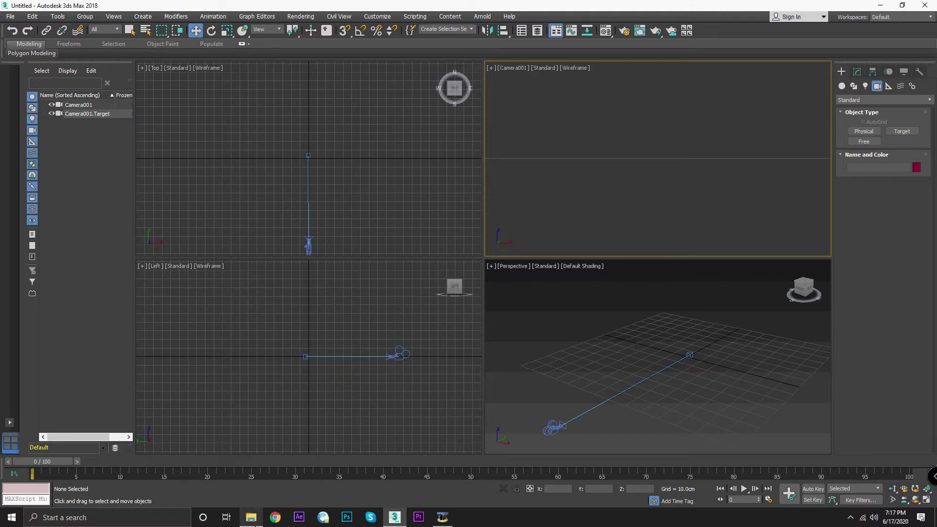
Check the Kookaburra ball 2019 photo's properties for its 1200 × 800 dimensions
{"action": "left_click", "coordinate": [252, 521]}
{"action": "left_click", "coordinate": [299, 136]}
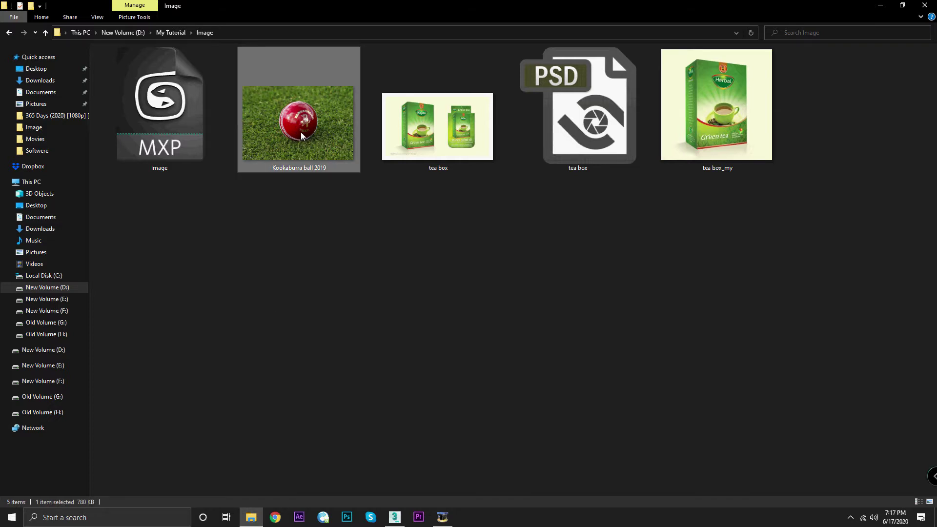
{"action": "right_click", "coordinate": [299, 135]}
{"action": "left_click", "coordinate": [348, 503]}
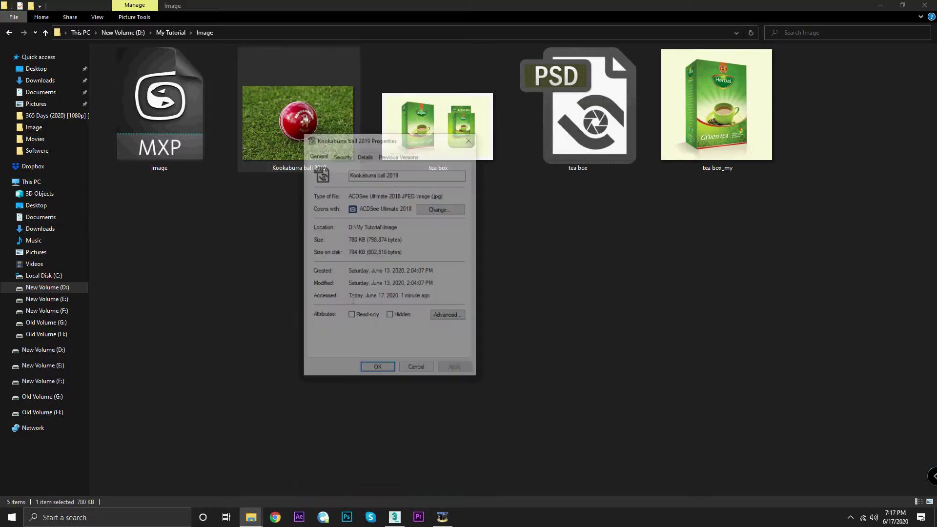
{"action": "left_click", "coordinate": [365, 154]}
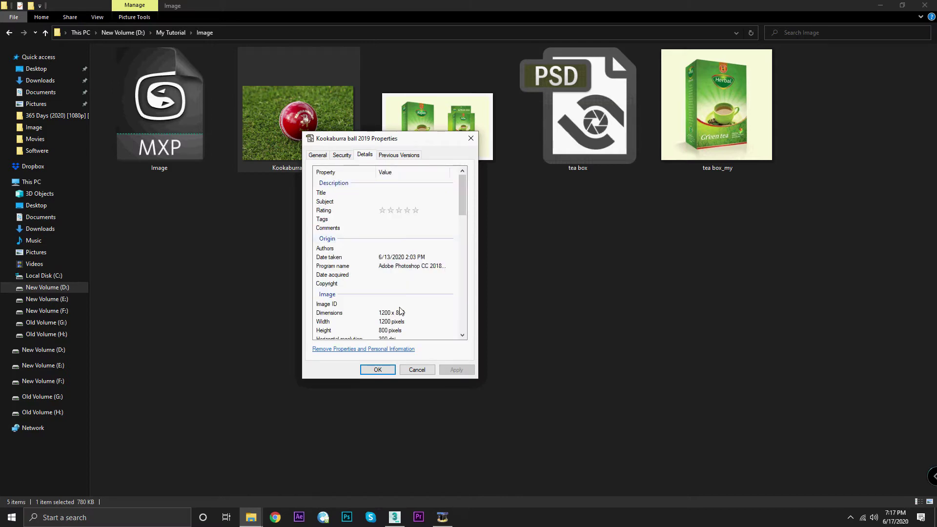
{"action": "scroll", "coordinate": [401, 310], "scroll_direction": "down", "scroll_amount": 1}
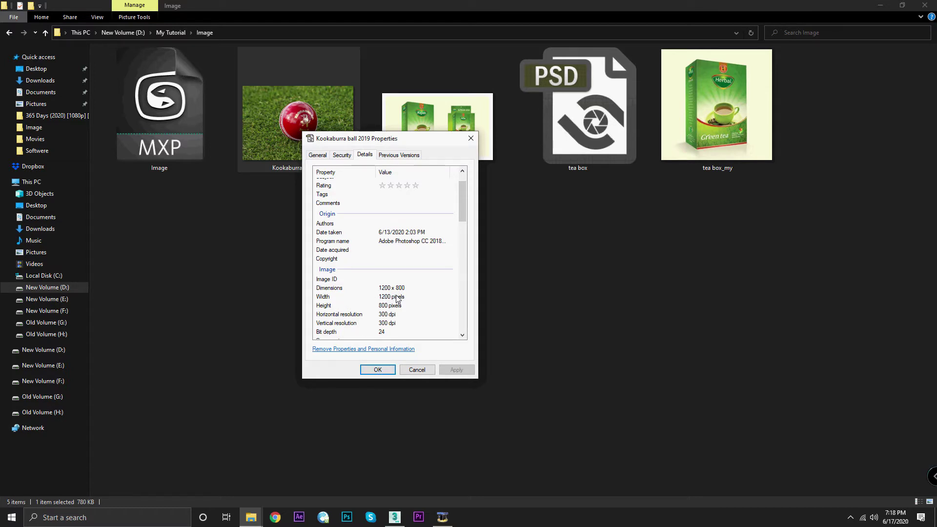
{"action": "left_click", "coordinate": [380, 371]}
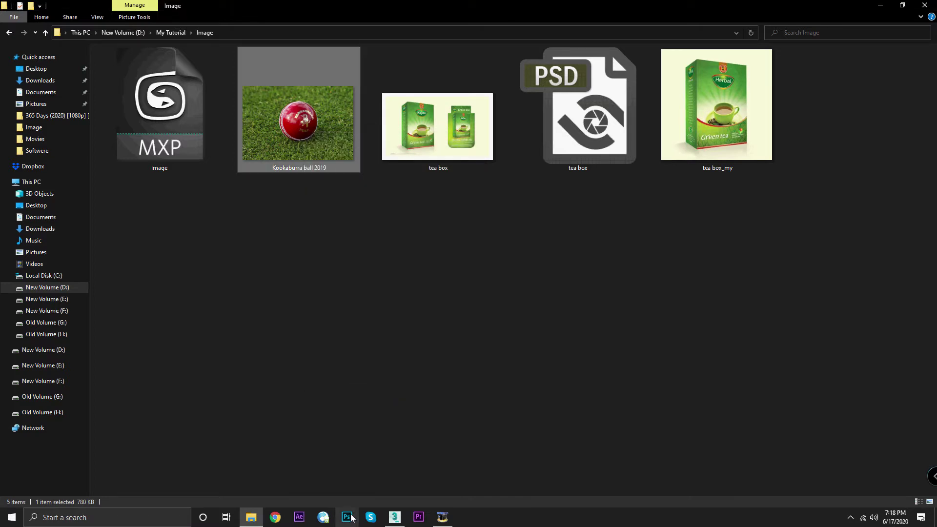
{"action": "left_click", "coordinate": [399, 520]}
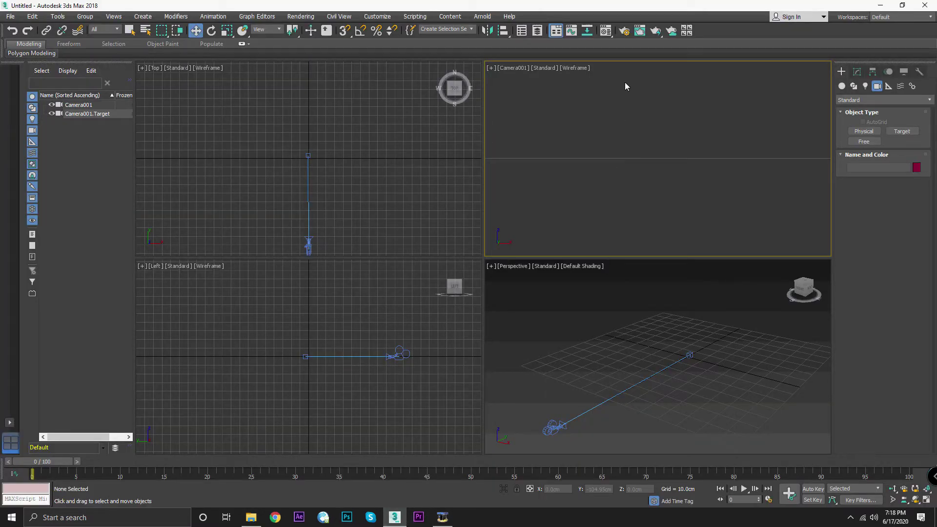
Set the Render Setup output width to 1200 and height to 800
{"action": "left_click", "coordinate": [624, 31]}
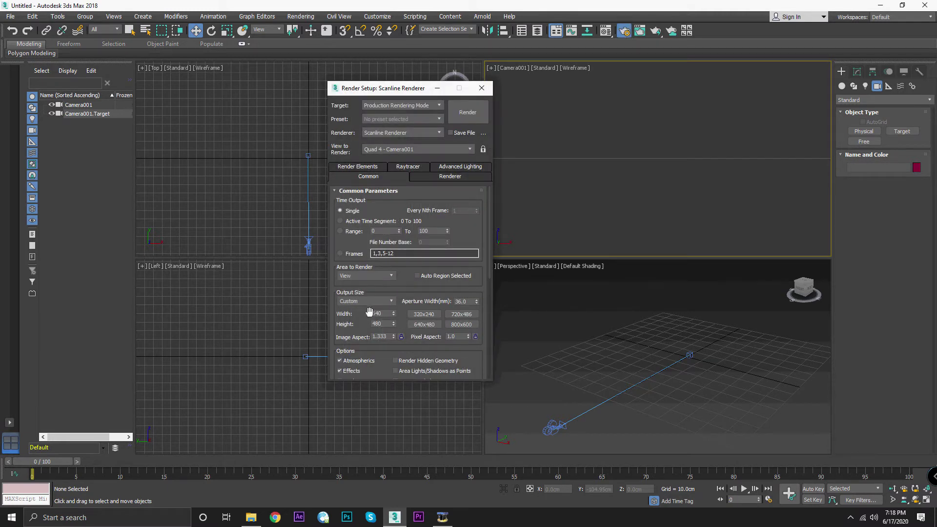
{"action": "double_click", "coordinate": [386, 313]}
{"action": "type", "text": "1200"}
{"action": "double_click", "coordinate": [384, 323]}
{"action": "type", "text": "8"}
{"action": "left_click", "coordinate": [480, 90]}
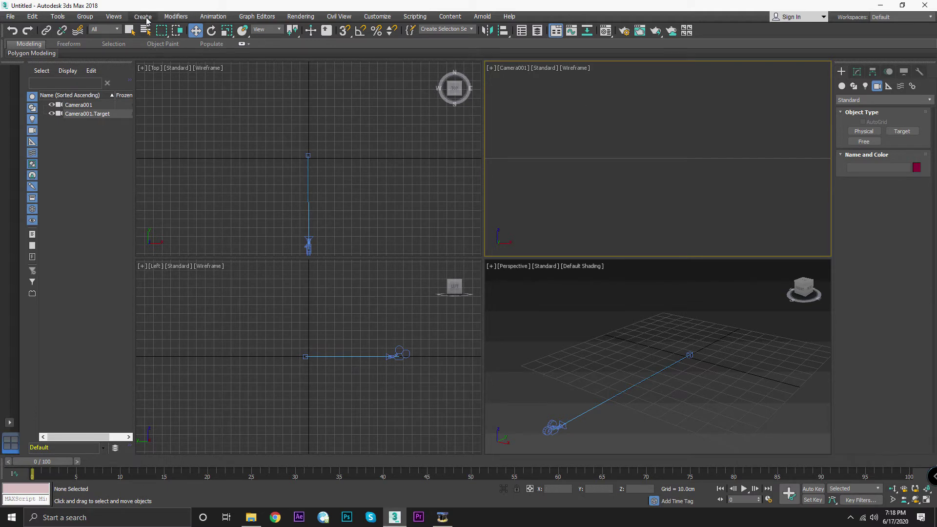
Set Kookaburra ball 2019.jpg as the viewport background using Viewport Configuration's Use Files option
{"action": "left_click", "coordinate": [114, 17]}
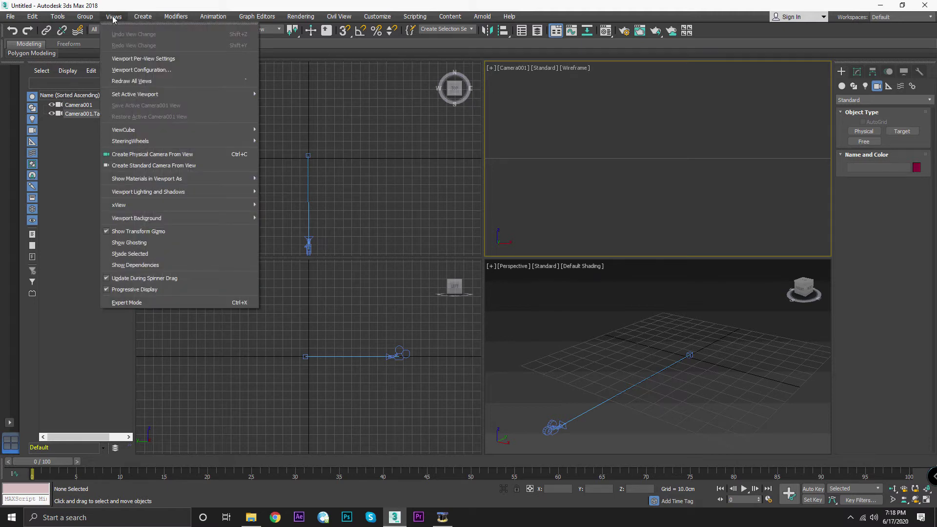
{"action": "left_click", "coordinate": [162, 71]}
{"action": "left_click", "coordinate": [396, 140]}
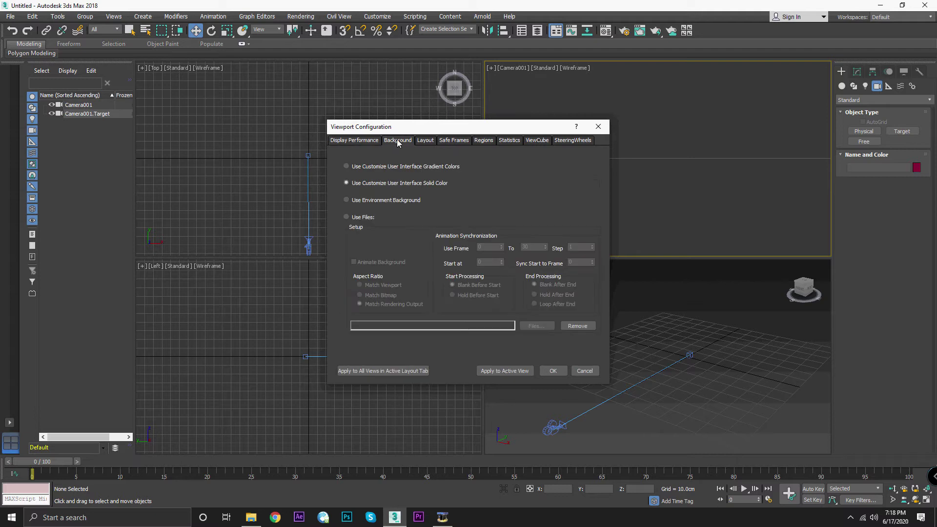
{"action": "left_click", "coordinate": [358, 220]}
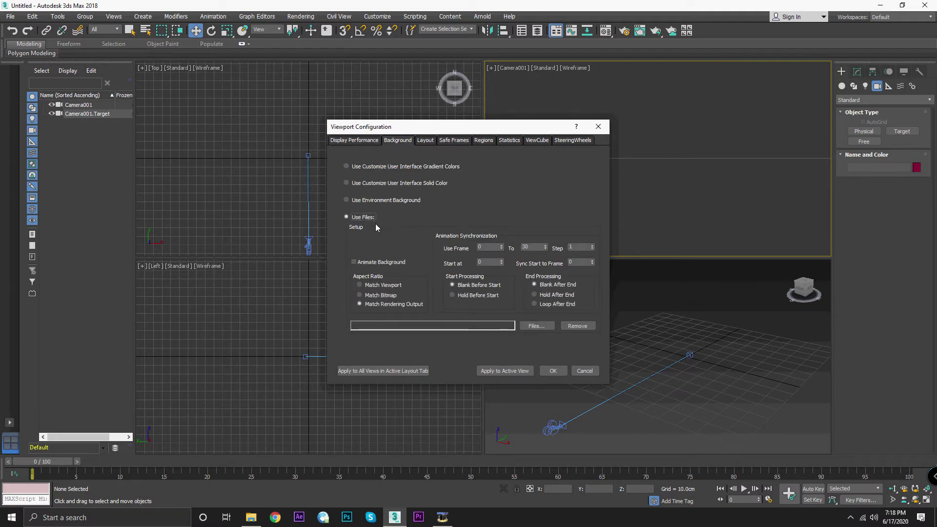
{"action": "left_click", "coordinate": [534, 326]}
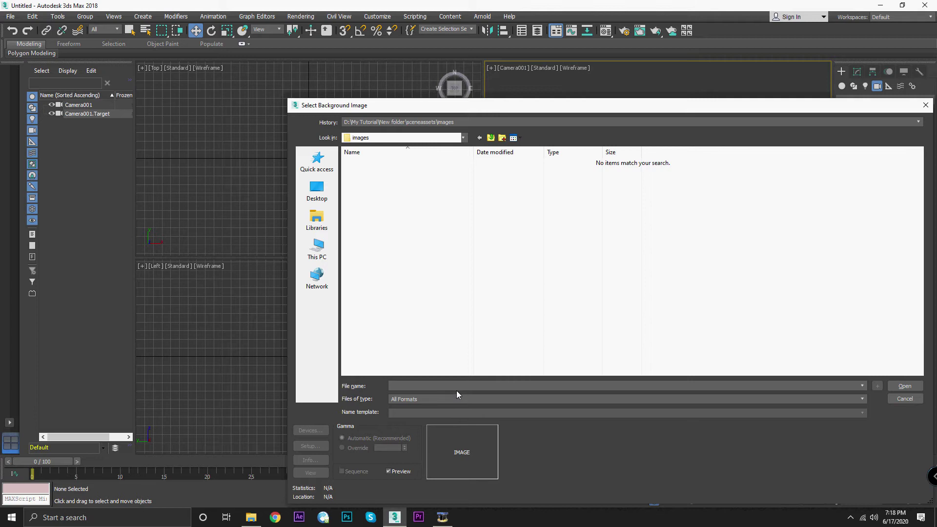
{"action": "type", "text": "D:\\My Tutorial\\Image"}
{"action": "key", "text": "Return"}
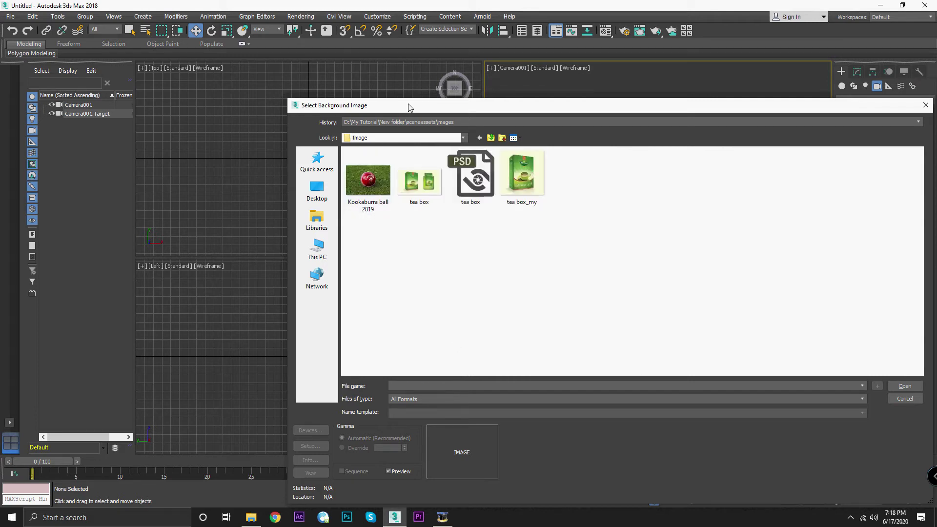
{"action": "left_click_drag", "start_coordinate": [408, 107], "coordinate": [241, 49]}
{"action": "left_click", "coordinate": [194, 121]}
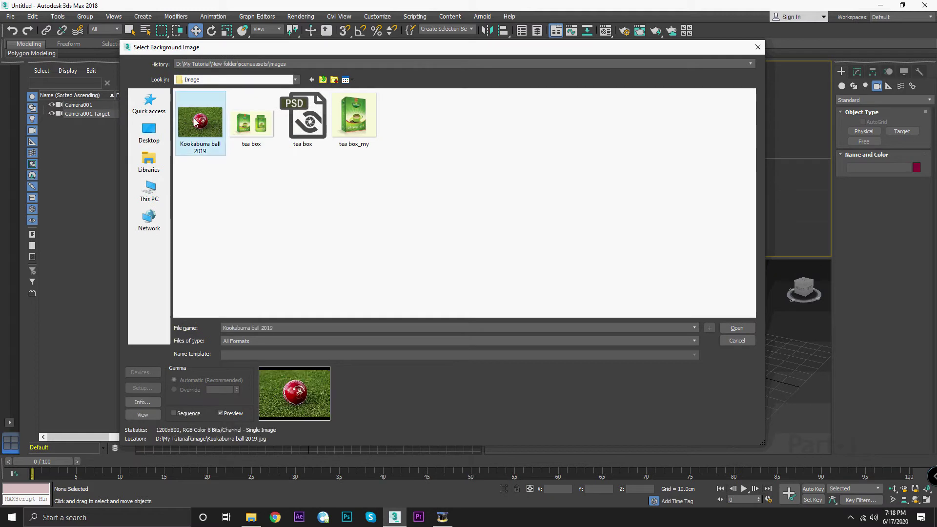
{"action": "left_click", "coordinate": [737, 328]}
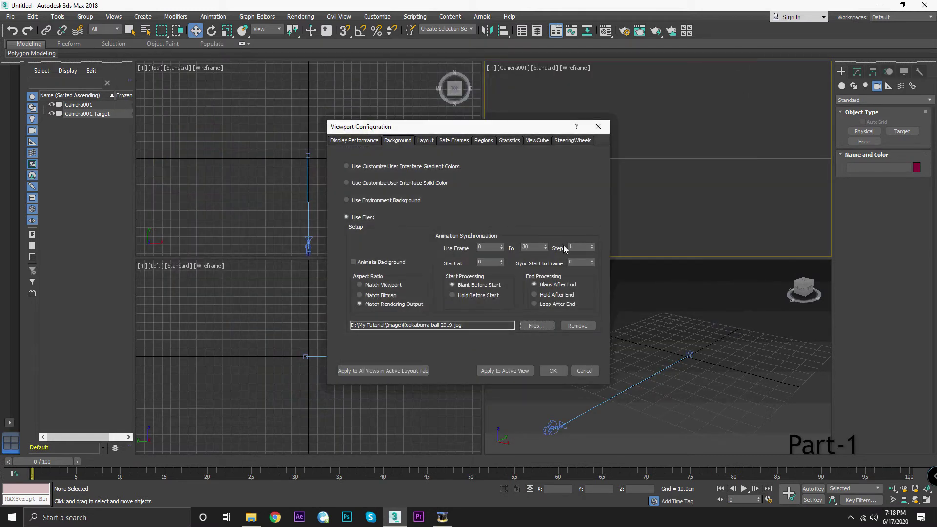
{"action": "left_click", "coordinate": [552, 372]}
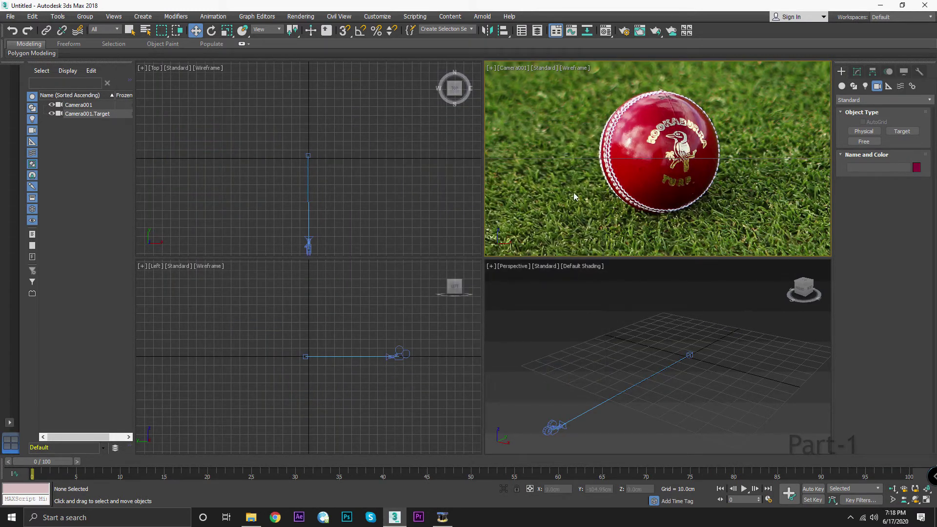
Toggle Safe Frames (Shift+F) in Camera001 to show the 1200 × 800 render frame
{"action": "left_click_drag", "start_coordinate": [665, 324], "coordinate": [719, 385]}
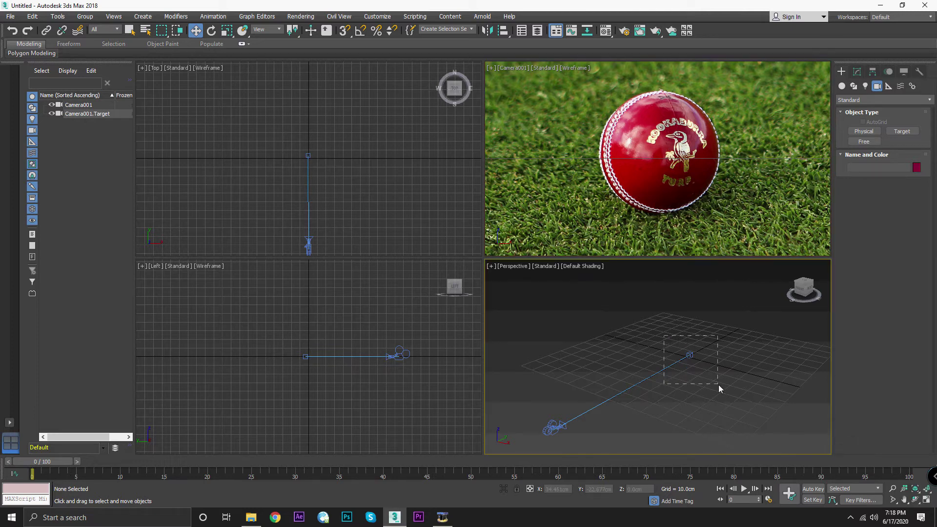
{"action": "left_click", "coordinate": [540, 111]}
{"action": "left_click_drag", "start_coordinate": [658, 335], "coordinate": [705, 373]}
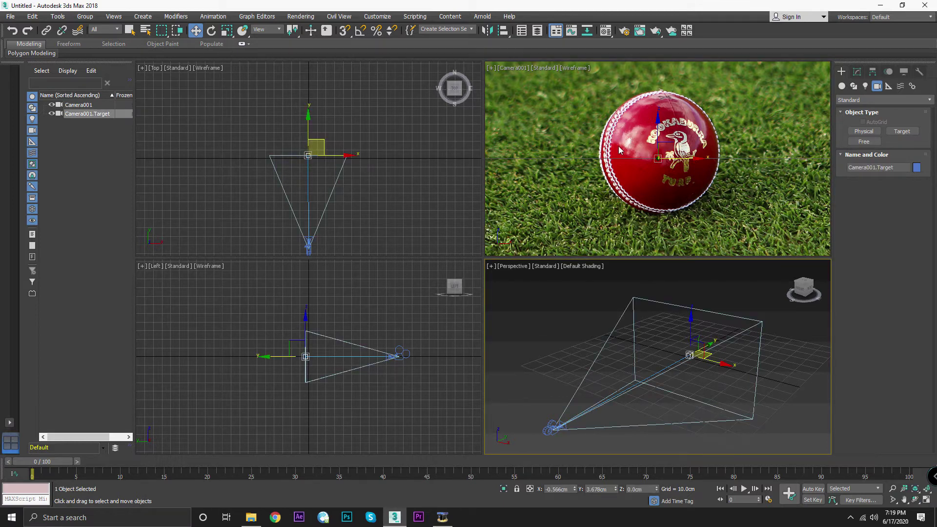
{"action": "left_click", "coordinate": [740, 318]}
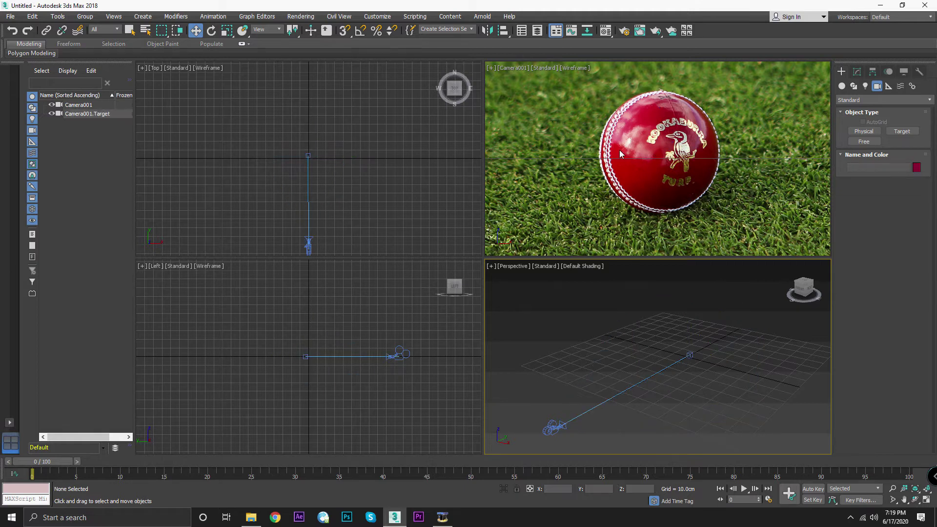
{"action": "left_click", "coordinate": [619, 150]}
{"action": "key", "text": "shift+f"}
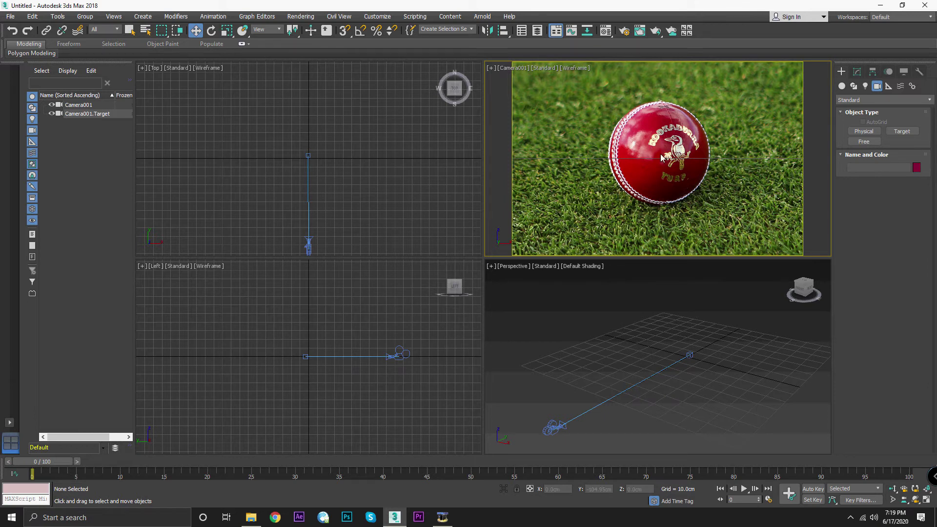
{"action": "key", "text": "shift+f"}
{"action": "key", "text": "shift+f"}
{"action": "left_click", "coordinate": [745, 326]}
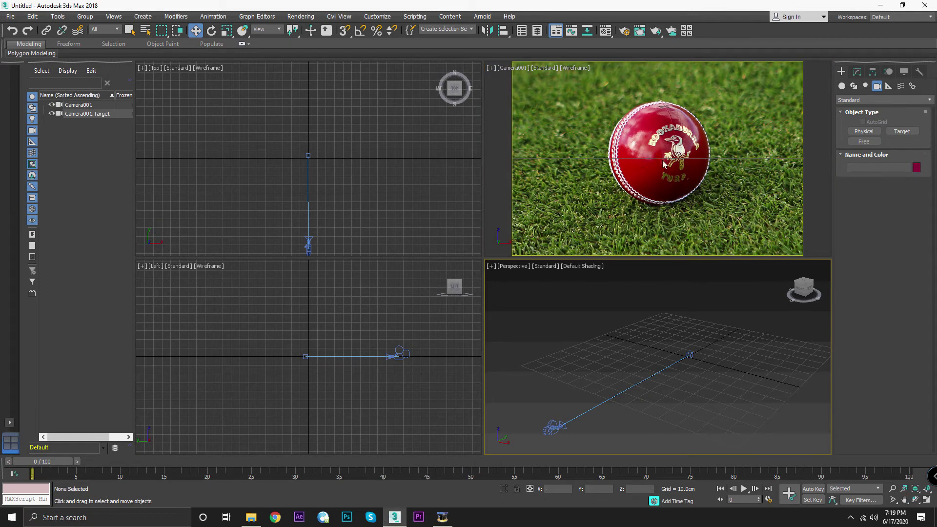
Create a sphere in the Perspective viewport
{"action": "left_click", "coordinate": [843, 88]}
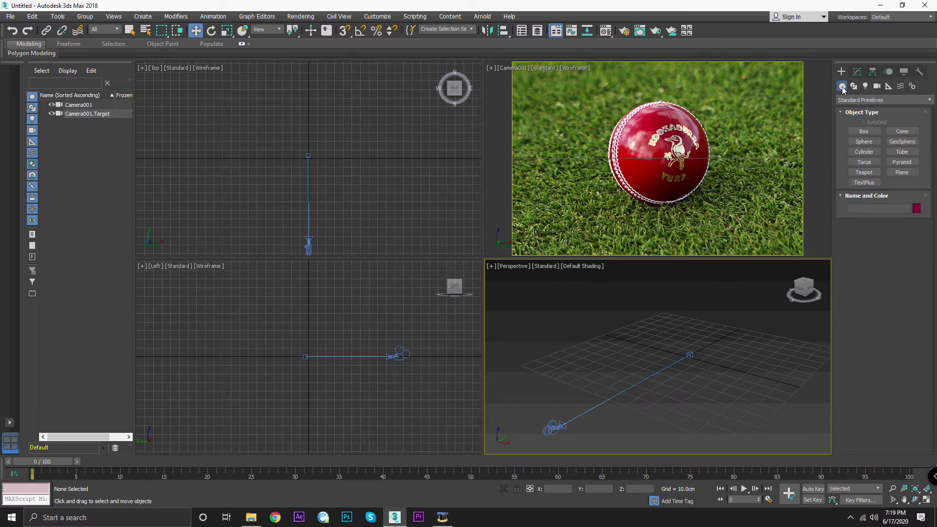
{"action": "left_click", "coordinate": [866, 145]}
{"action": "mouse_move", "coordinate": [690, 351]}
{"action": "left_mouse_down"}
{"action": "mouse_move", "coordinate": [703, 362]}
{"action": "mouse_move", "coordinate": [712, 343]}
{"action": "mouse_move", "coordinate": [728, 363]}
{"action": "mouse_move", "coordinate": [713, 359]}
{"action": "left_mouse_up"}
{"action": "key", "text": "w"}
In the maximized Camera001 view, move the sphere onto the cricket ball in the photo
{"action": "right_click", "coordinate": [668, 197]}
{"action": "key", "text": "alt+w"}
{"action": "left_click_drag", "start_coordinate": [485, 223], "coordinate": [486, 217]}
{"action": "key", "text": "ctrl+z"}
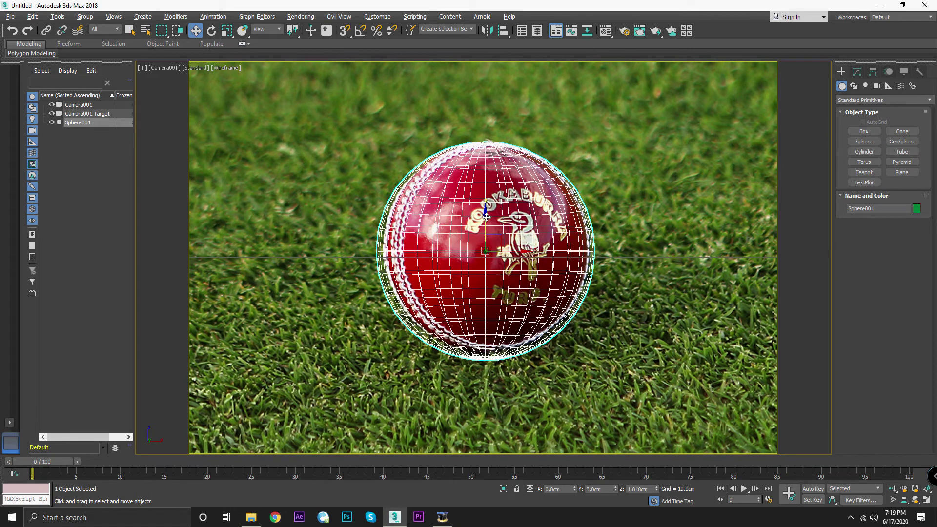
{"action": "left_click_drag", "start_coordinate": [522, 251], "coordinate": [517, 246]}
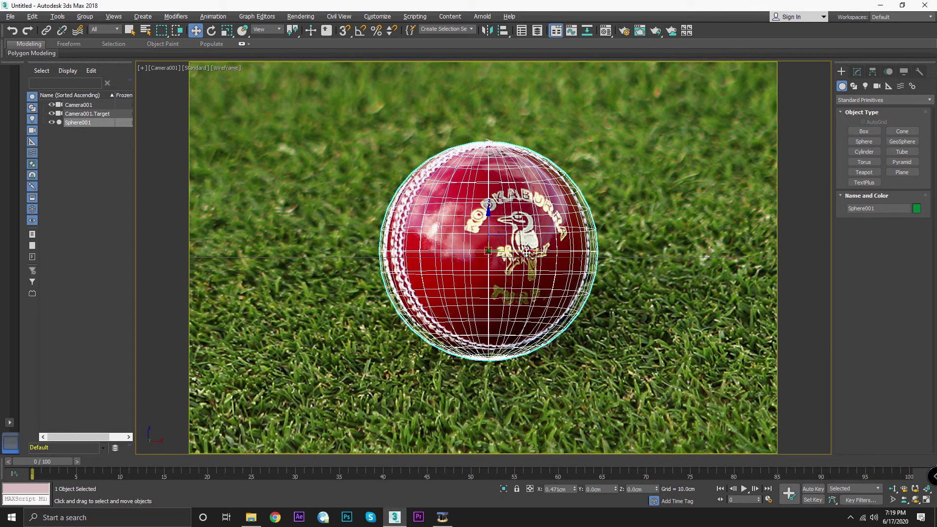
{"action": "key", "text": "alt+w"}
{"action": "middle_click_drag", "start_coordinate": [780, 344], "coordinate": [734, 361], "text": "alt"}
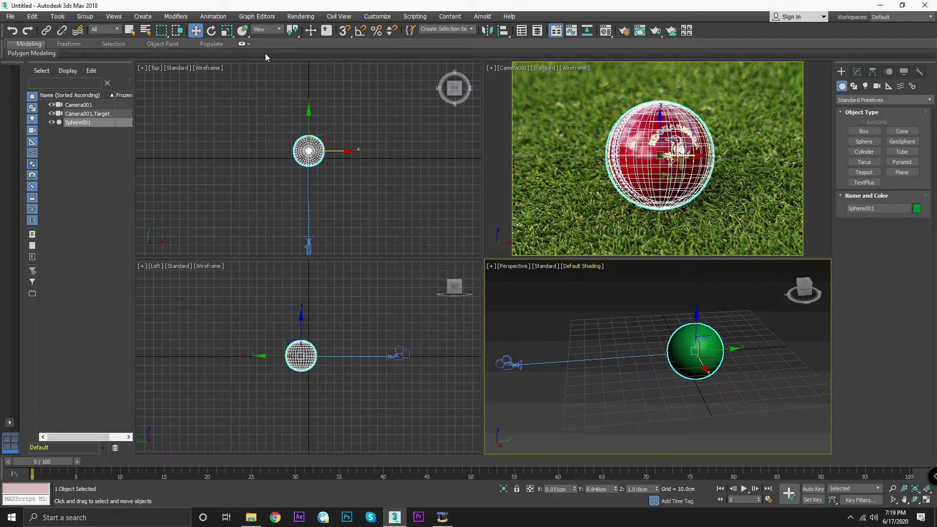
Scale Sphere001 down slightly with Select and Uniform Scale to fit the ball
{"action": "left_click", "coordinate": [227, 31]}
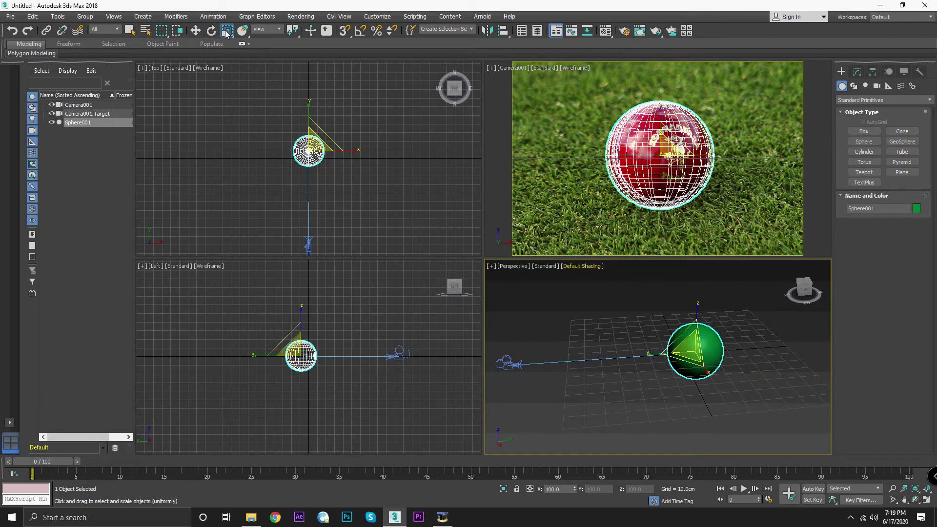
{"action": "right_click", "coordinate": [227, 33]}
{"action": "left_click_drag", "start_coordinate": [753, 135], "coordinate": [337, 149]}
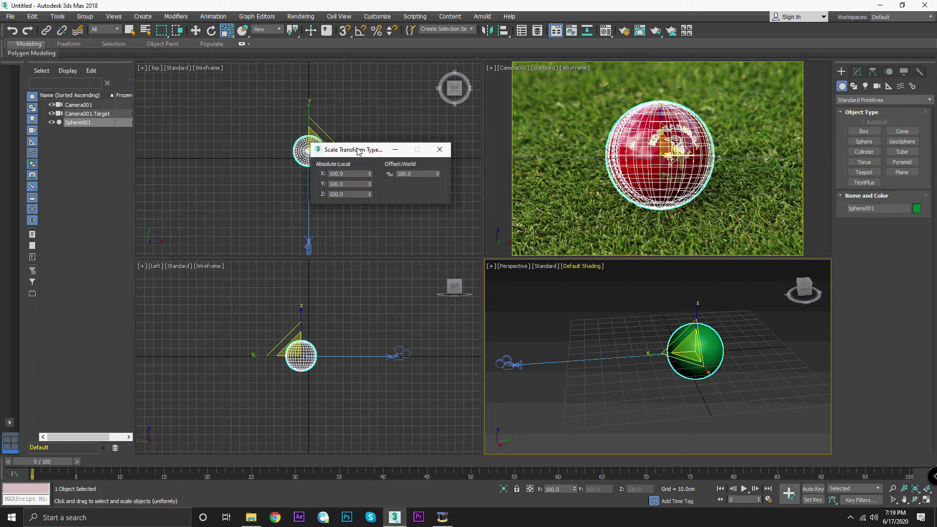
{"action": "left_click", "coordinate": [422, 152]}
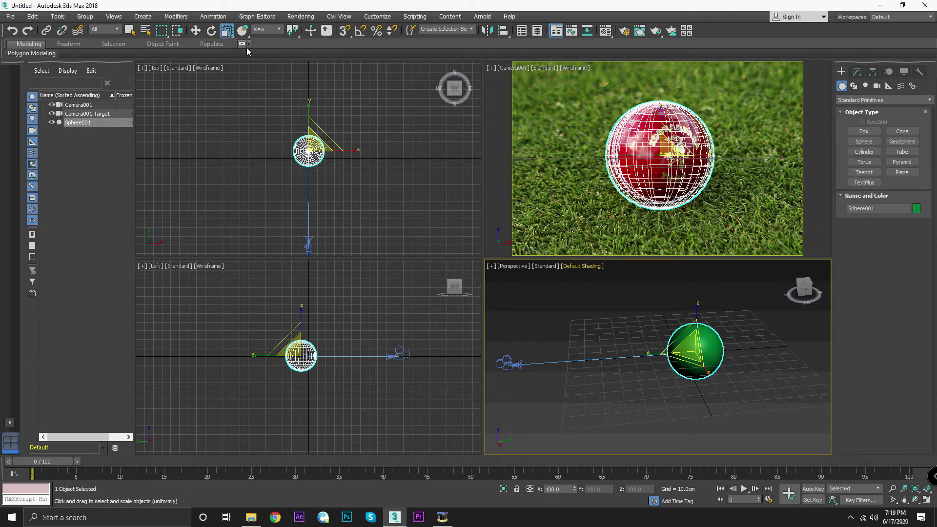
{"action": "left_click_drag", "start_coordinate": [694, 353], "coordinate": [698, 360]}
{"action": "right_click", "coordinate": [226, 35]}
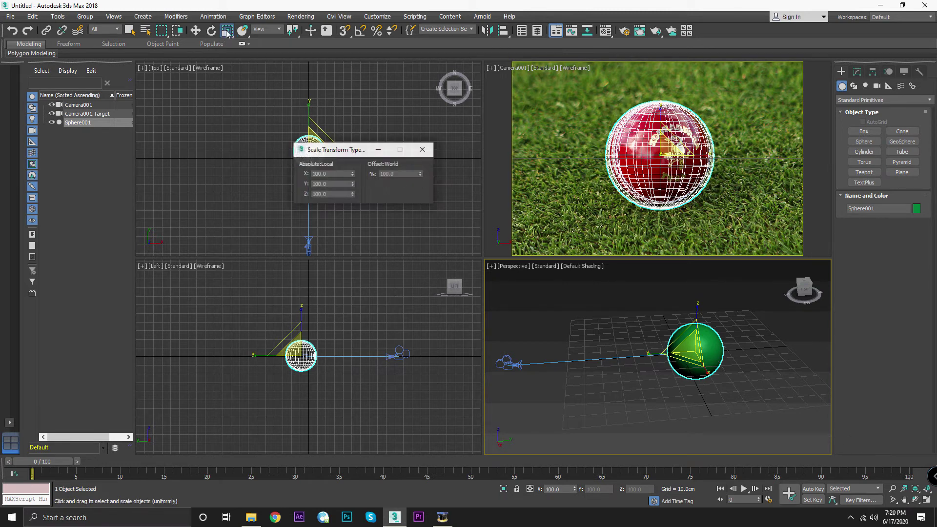
{"action": "left_click_drag", "start_coordinate": [358, 151], "coordinate": [390, 81]}
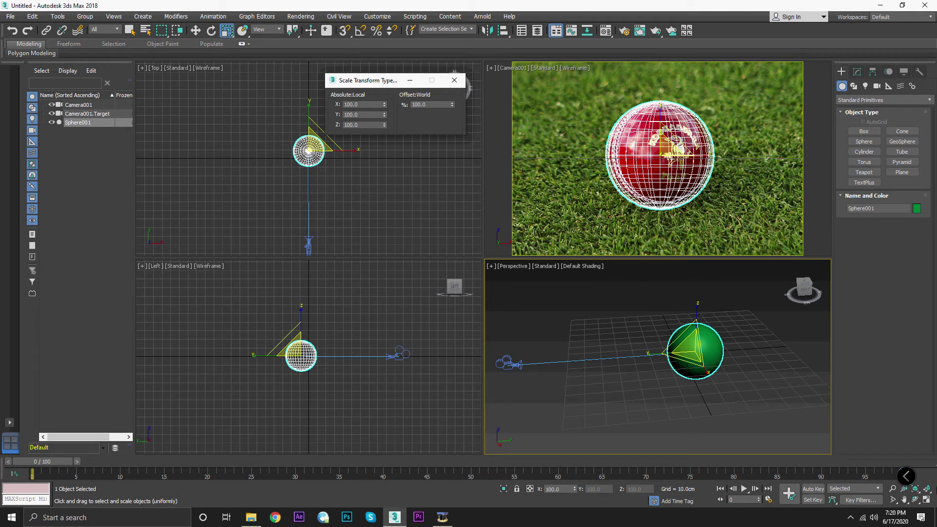
Maximize the Camera001 view and select Sphere001 over the ball photo
{"action": "left_click", "coordinate": [926, 499]}
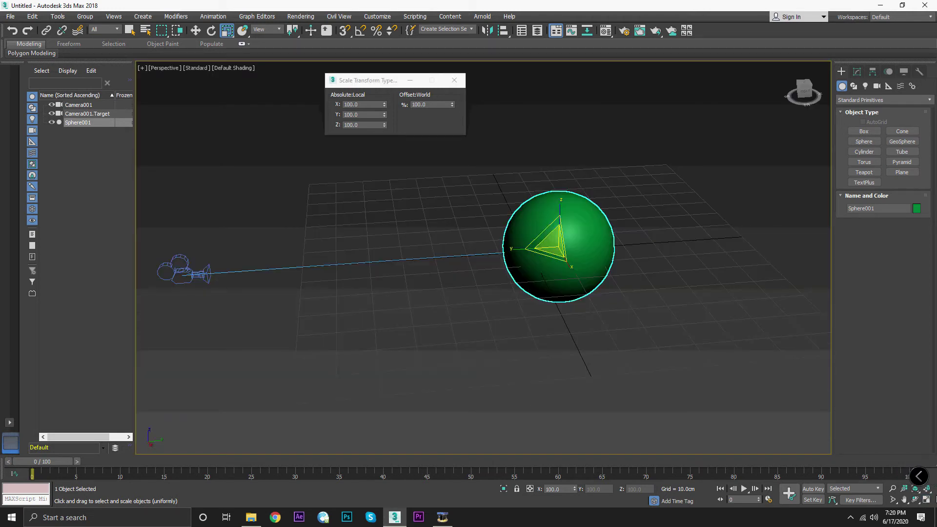
{"action": "left_click", "coordinate": [926, 499]}
{"action": "left_click", "coordinate": [809, 128]}
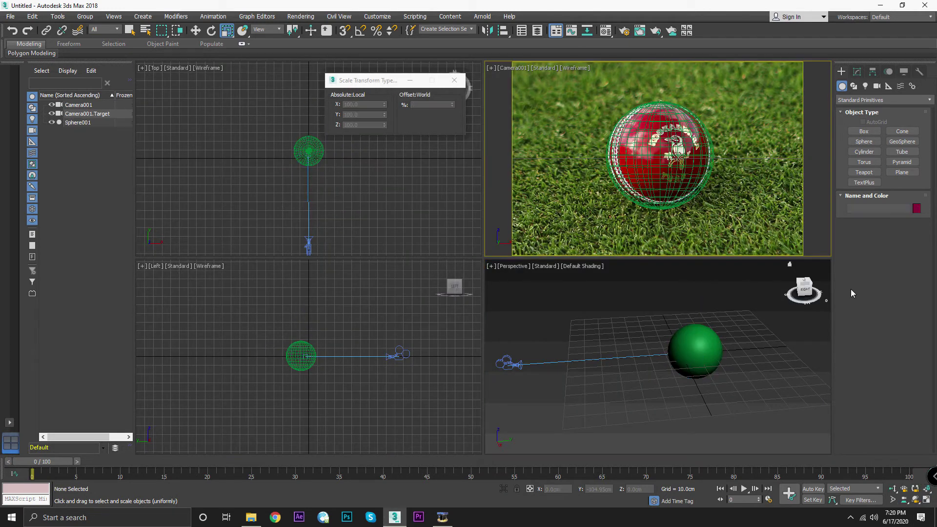
{"action": "left_click", "coordinate": [926, 500]}
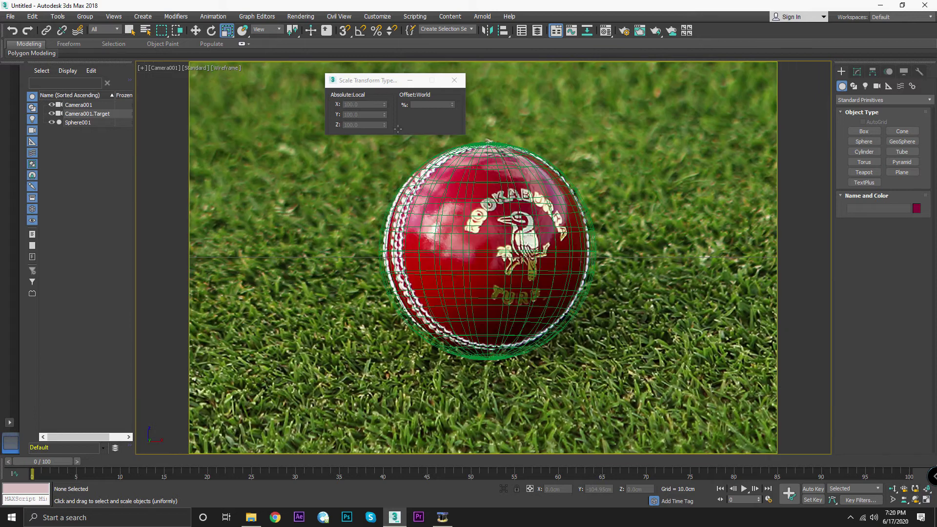
{"action": "left_click", "coordinate": [522, 223]}
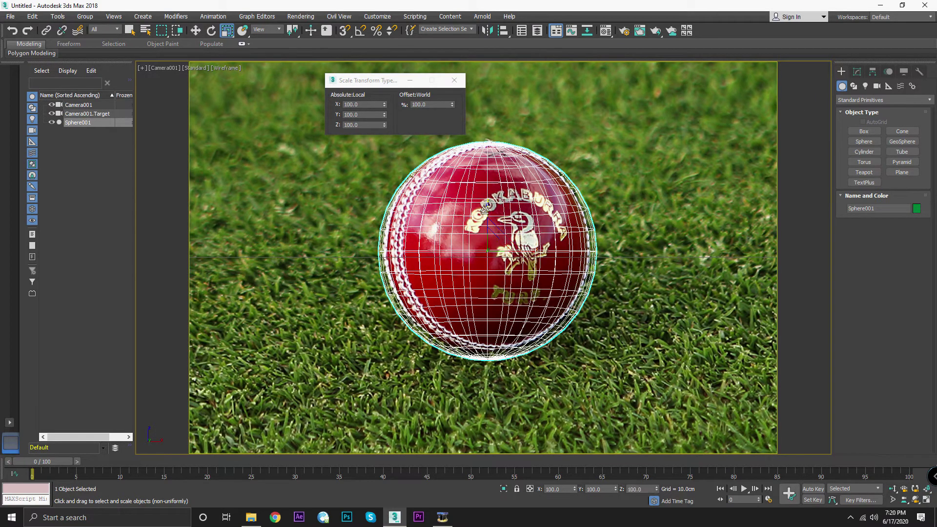
Raise Sphere001 to Z 1.41cm and display it with Default Shading plus Edged Faces
{"action": "key", "text": "w"}
{"action": "left_click_drag", "start_coordinate": [485, 229], "coordinate": [489, 228]}
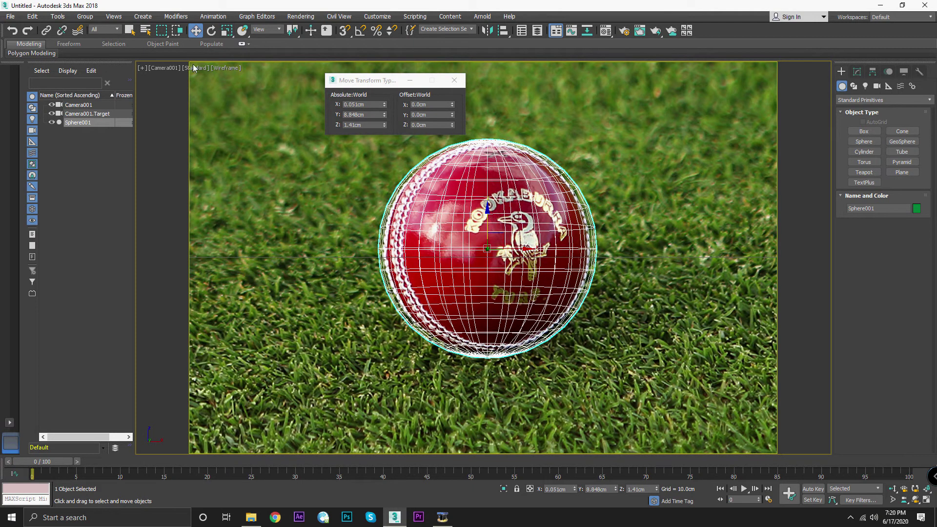
{"action": "left_click", "coordinate": [224, 68]}
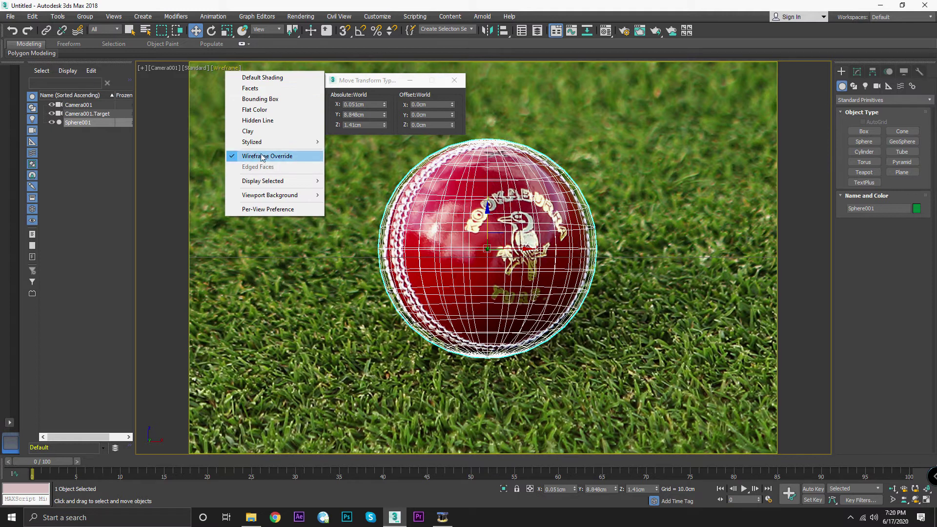
{"action": "left_click", "coordinate": [253, 78]}
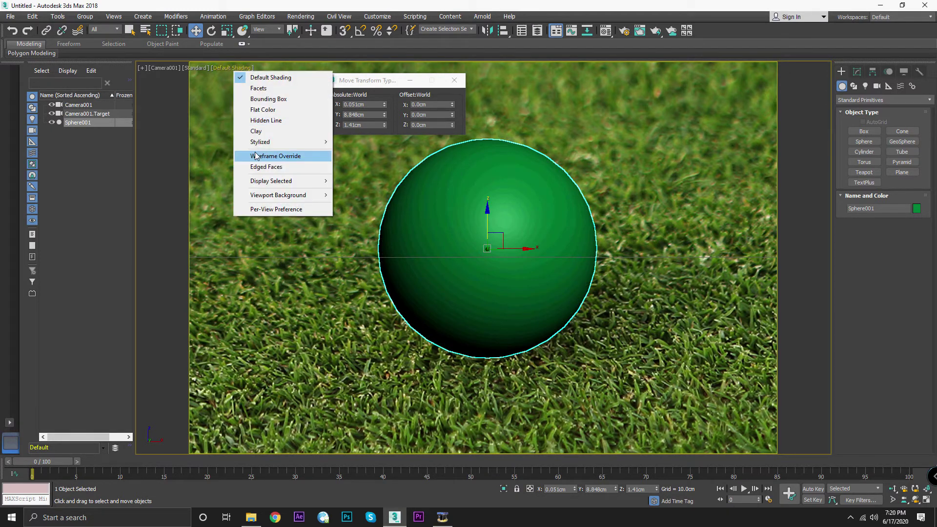
{"action": "left_click", "coordinate": [264, 165]}
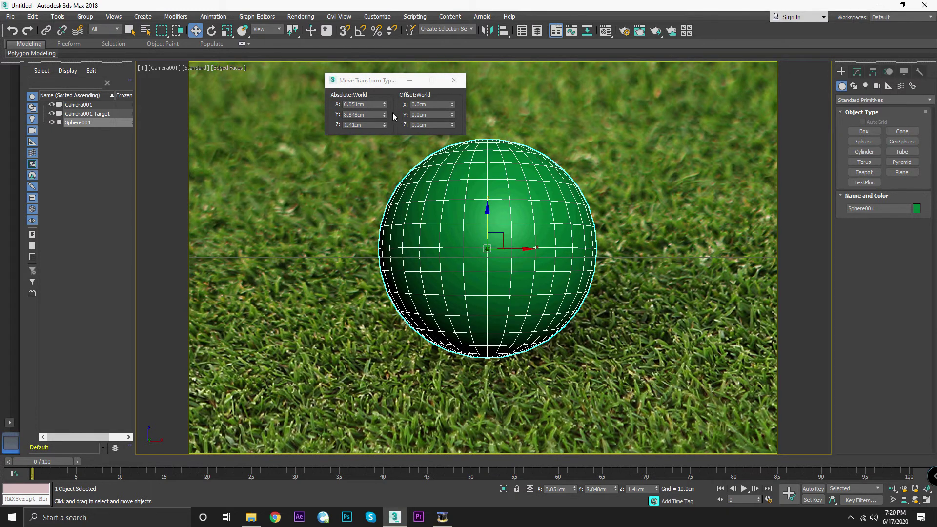
{"action": "left_click", "coordinate": [230, 34]}
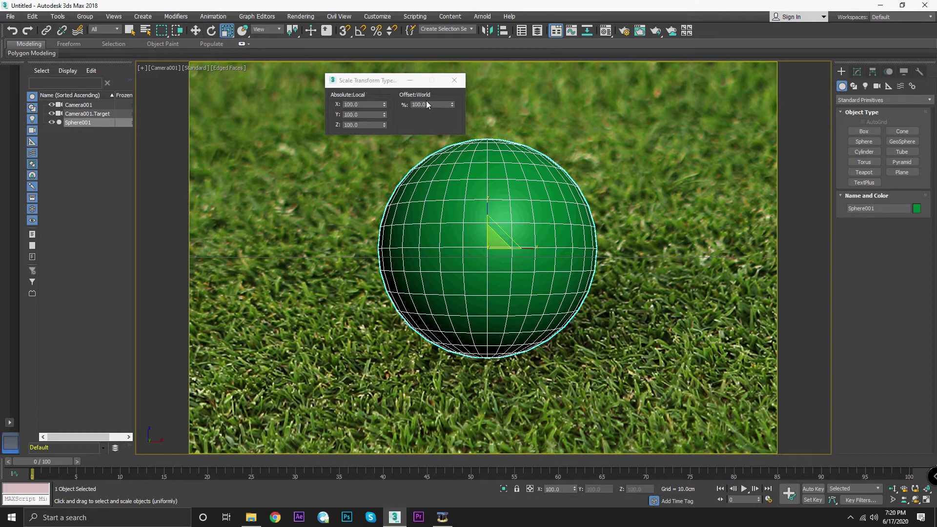
Scale the sphere uniformly to 98%, then down to about 95.5%
{"action": "left_click_drag", "start_coordinate": [431, 104], "coordinate": [401, 100]}
{"action": "type", "text": "98"}
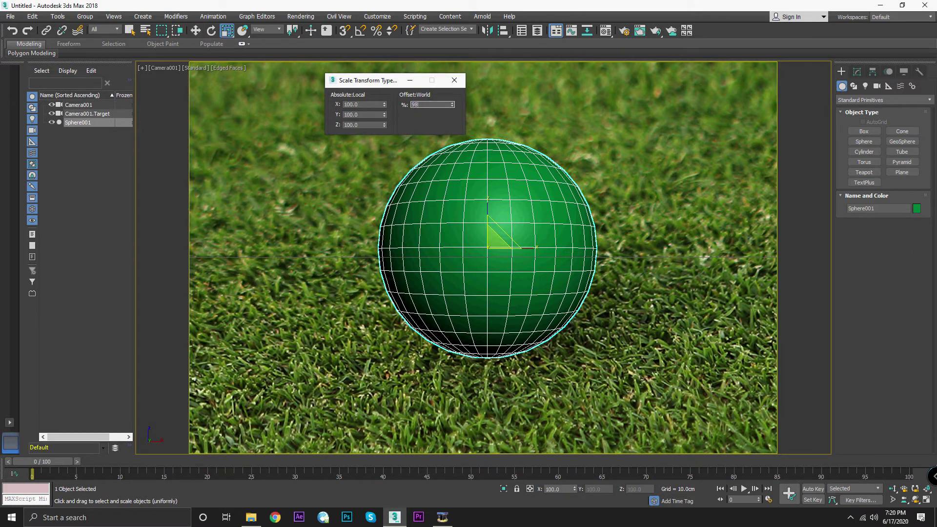
{"action": "key", "text": "Return"}
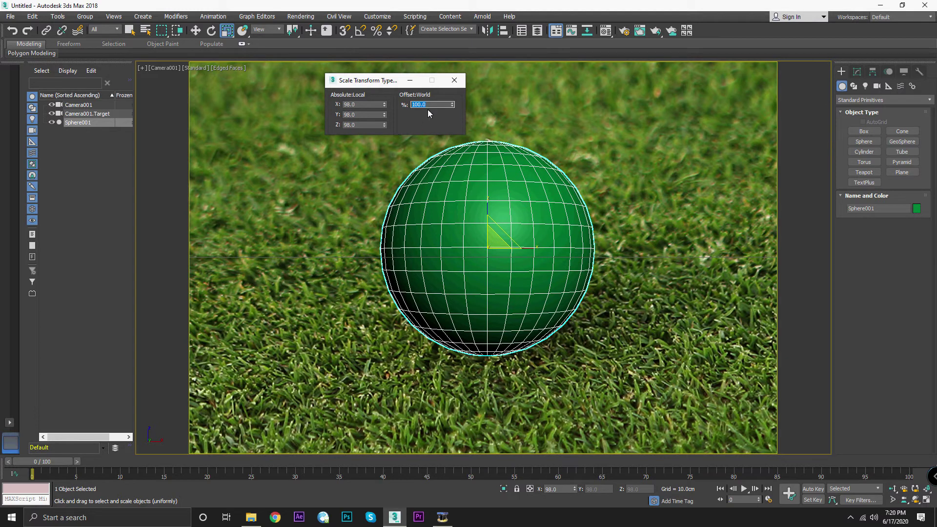
{"action": "left_click_drag", "start_coordinate": [453, 106], "coordinate": [450, 110]}
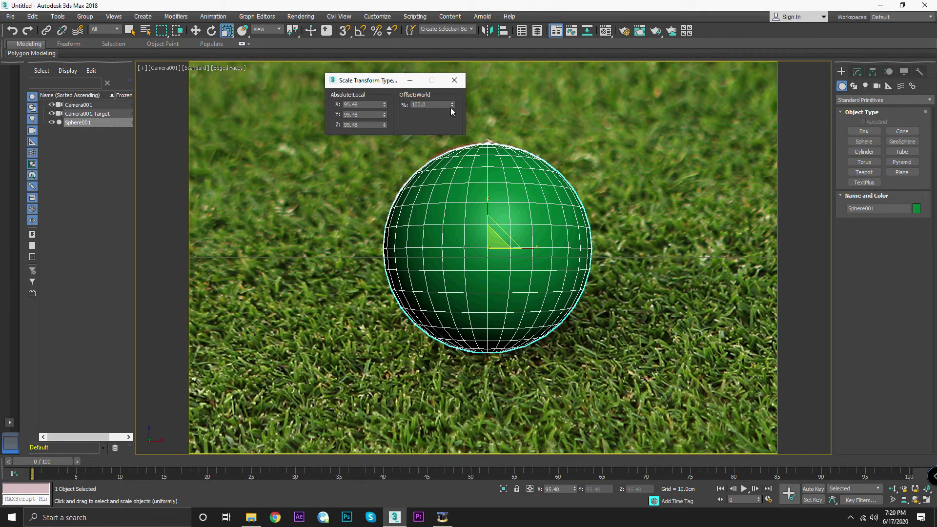
Raise the sphere slightly and fine-tune its uniform scale to about 94%
{"action": "left_click", "coordinate": [196, 30]}
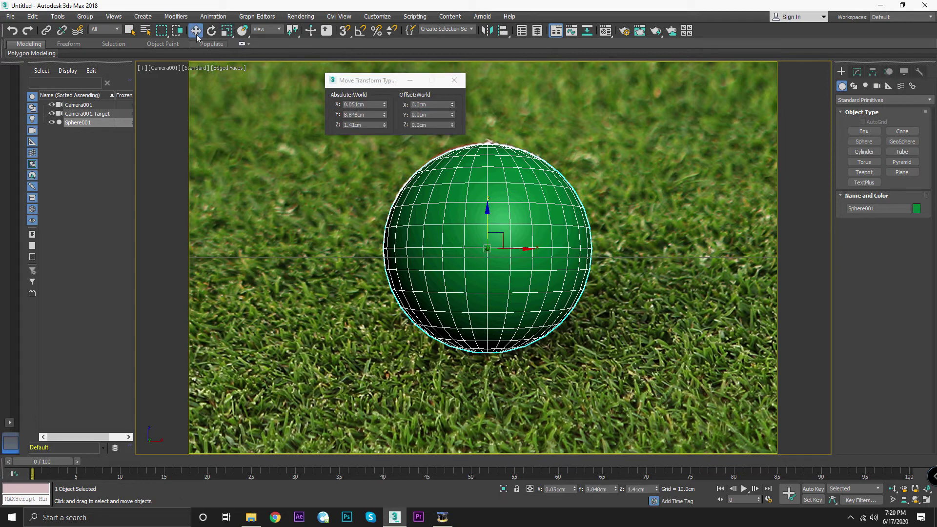
{"action": "left_click_drag", "start_coordinate": [488, 211], "coordinate": [487, 211]}
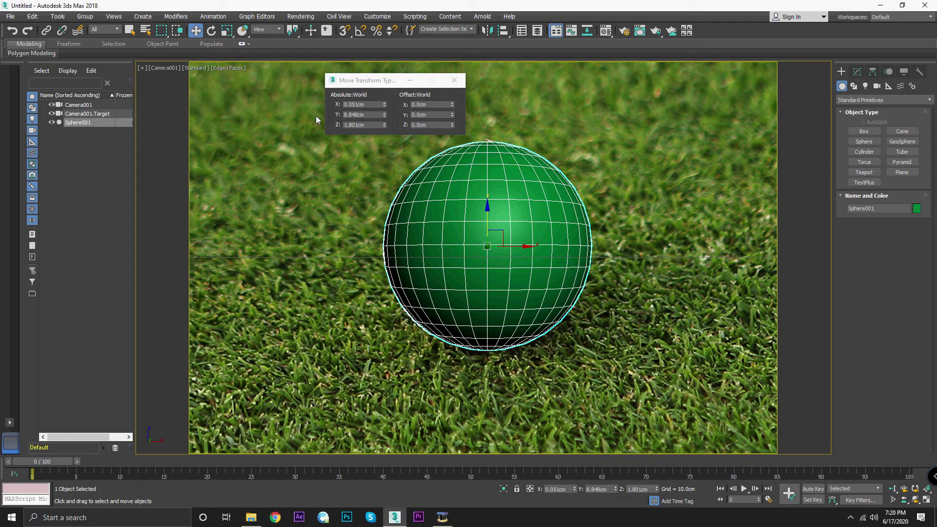
{"action": "left_click", "coordinate": [226, 32]}
{"action": "left_click", "coordinate": [452, 107]}
{"action": "left_click_drag", "start_coordinate": [453, 106], "coordinate": [453, 105]}
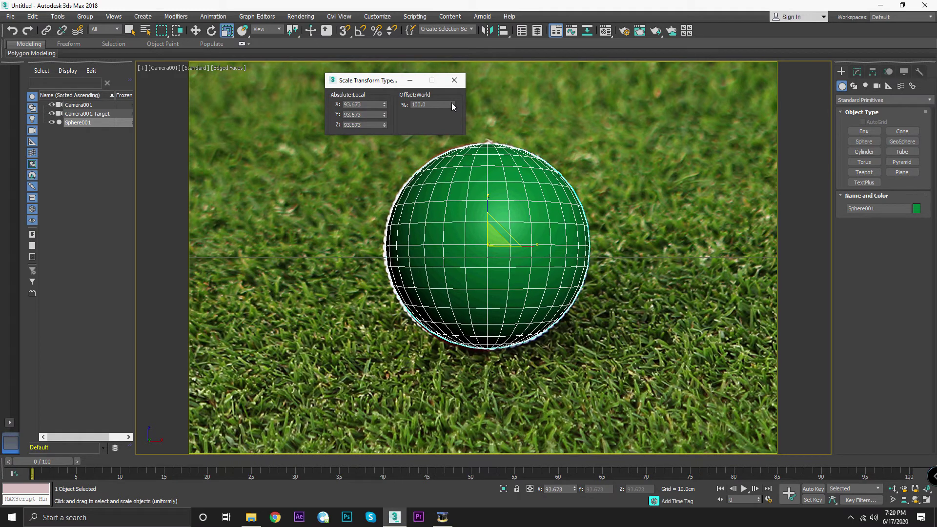
{"action": "left_click", "coordinate": [452, 103]}
Shift the sphere left and set its height to 1.723cm over the ball
{"action": "left_click", "coordinate": [195, 30]}
{"action": "left_click_drag", "start_coordinate": [529, 247], "coordinate": [524, 246]}
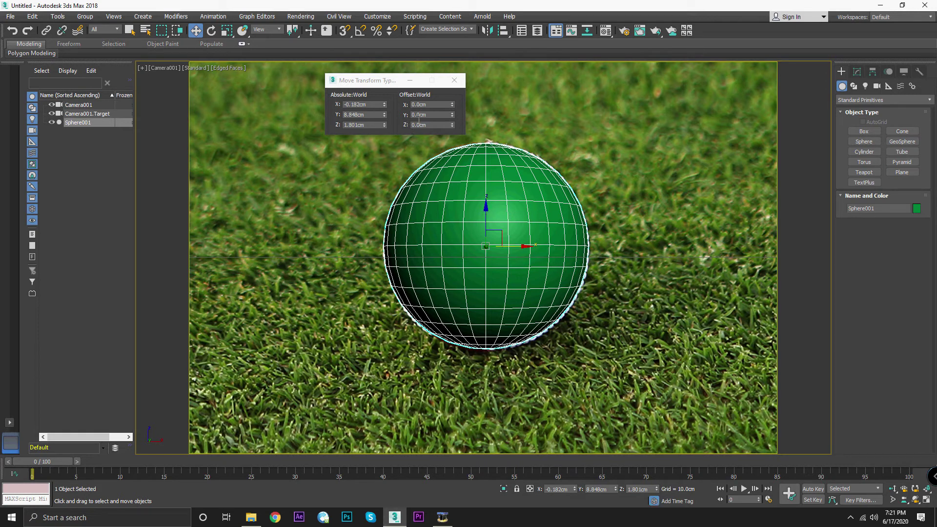
{"action": "left_click", "coordinate": [452, 127]}
{"action": "left_click", "coordinate": [452, 123]}
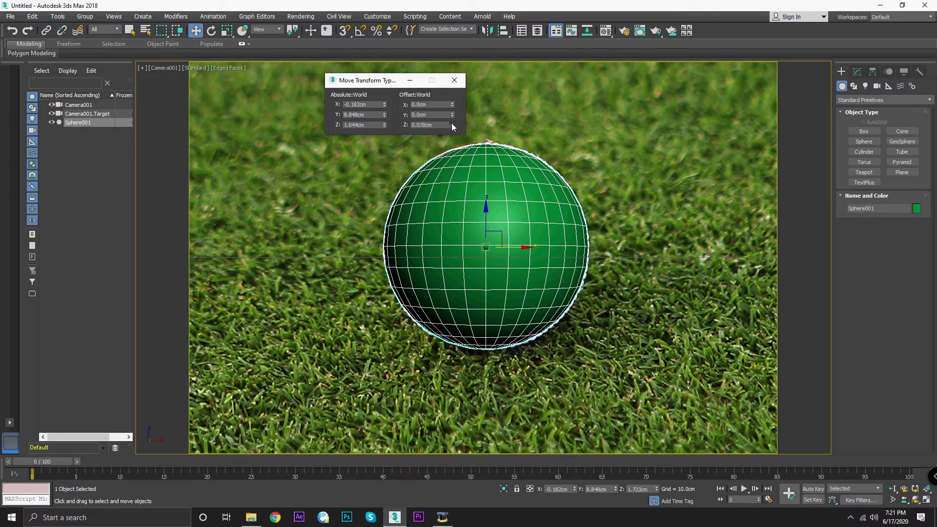
{"action": "left_click", "coordinate": [460, 84]}
Restore the four-viewport layout, activate Camera001, and bring up the Material Editor
{"action": "key", "text": "alt+w"}
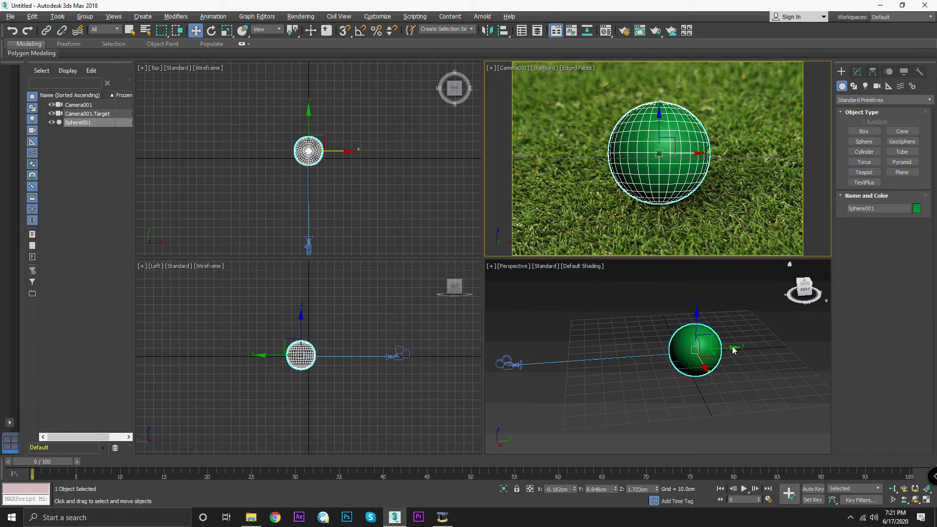
{"action": "middle_click_drag", "start_coordinate": [693, 352], "coordinate": [744, 351], "text": "alt"}
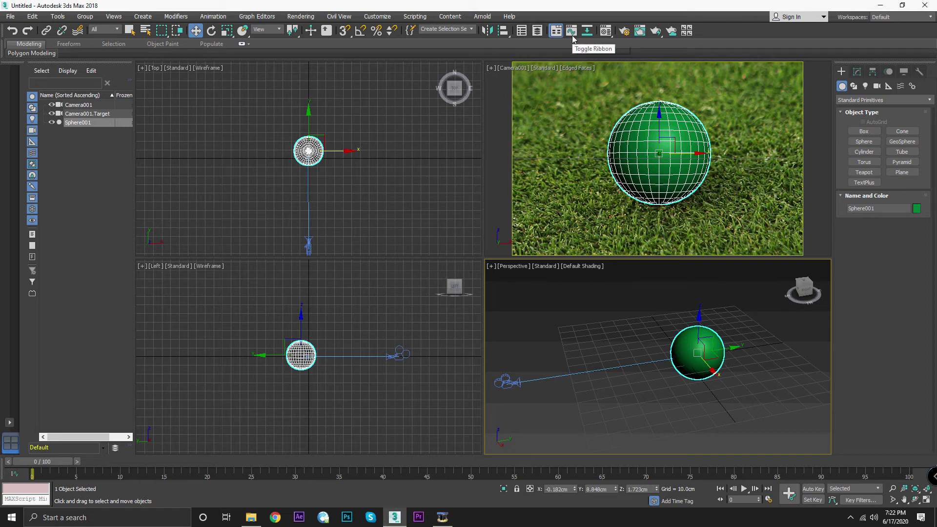
{"action": "right_click", "coordinate": [555, 147]}
{"action": "key", "text": "m"}
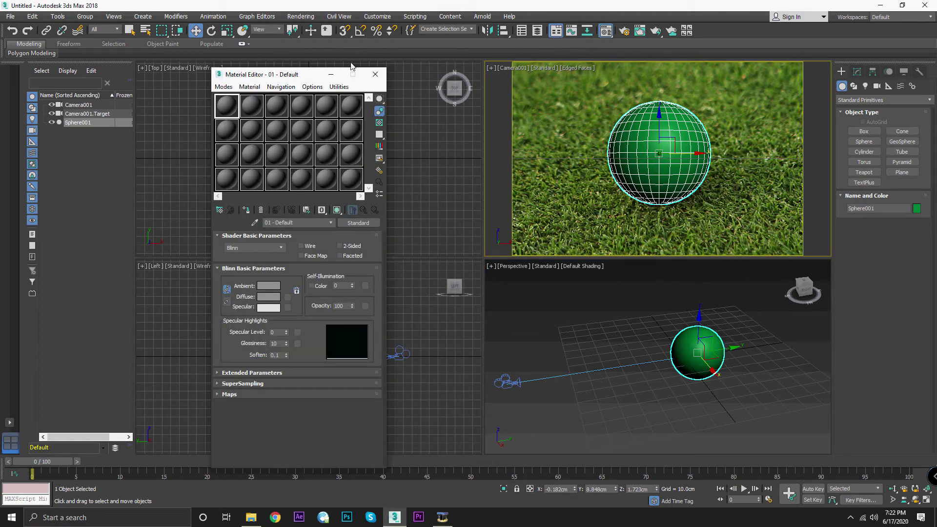
Reopen the Material Editor, move it aside, and reselect Sphere001
{"action": "left_click", "coordinate": [377, 76]}
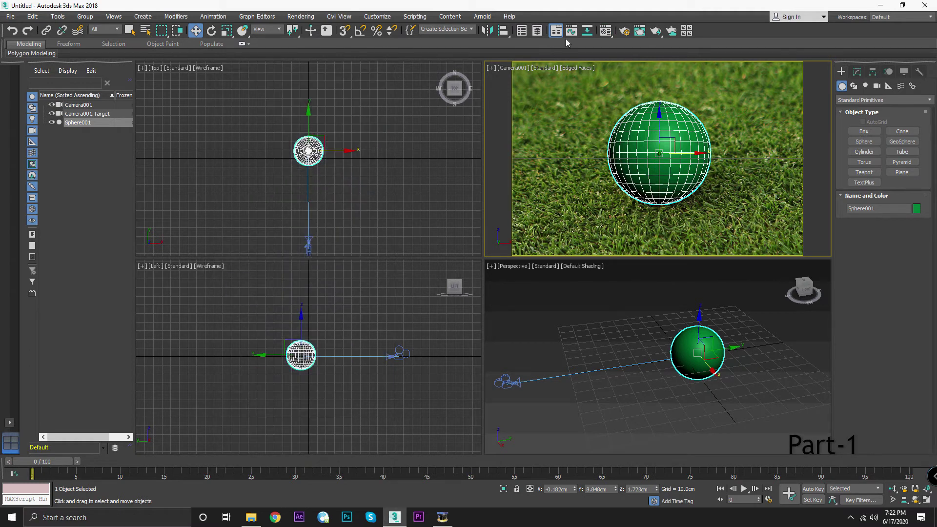
{"action": "left_click", "coordinate": [605, 31]}
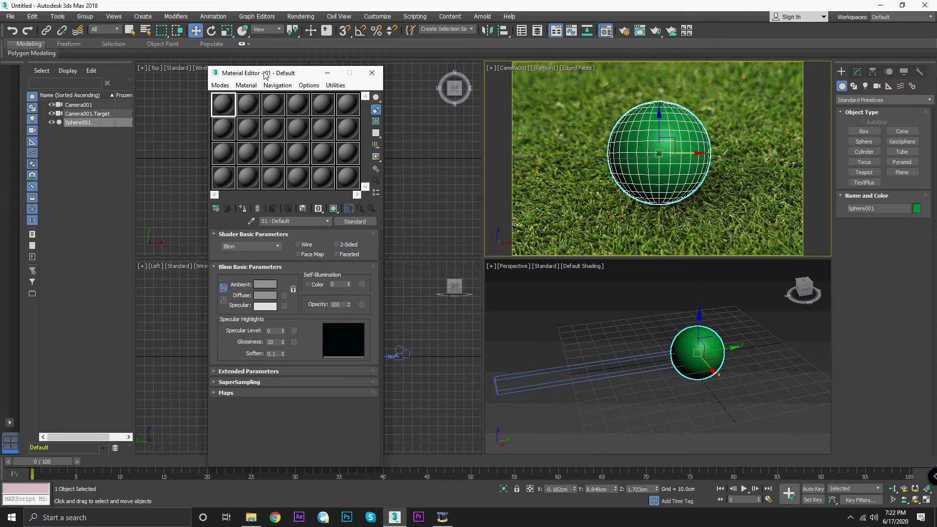
{"action": "left_click_drag", "start_coordinate": [265, 75], "coordinate": [251, 62]}
{"action": "left_click", "coordinate": [656, 384]}
{"action": "left_click", "coordinate": [713, 350]}
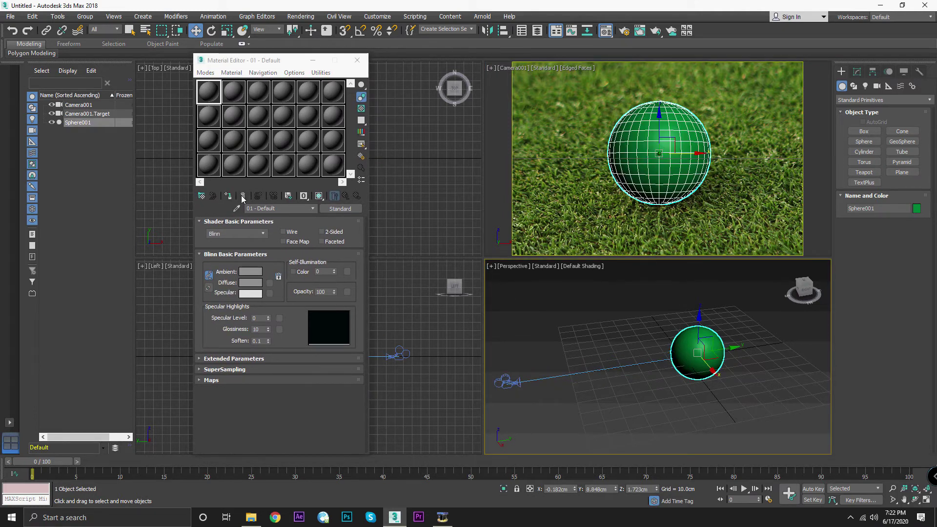
Assign the 01 - Default material to the sphere and browse maps for Diffuse
{"action": "left_click", "coordinate": [213, 97]}
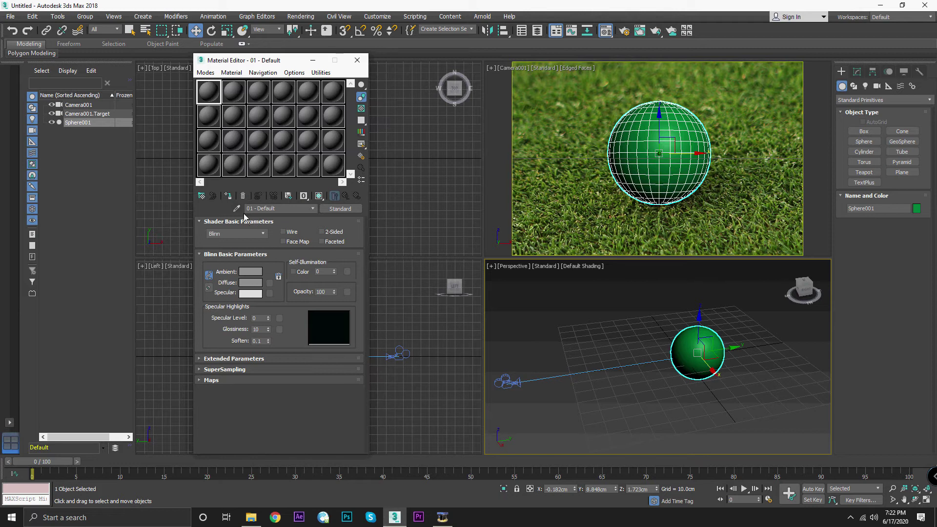
{"action": "left_click", "coordinate": [228, 196]}
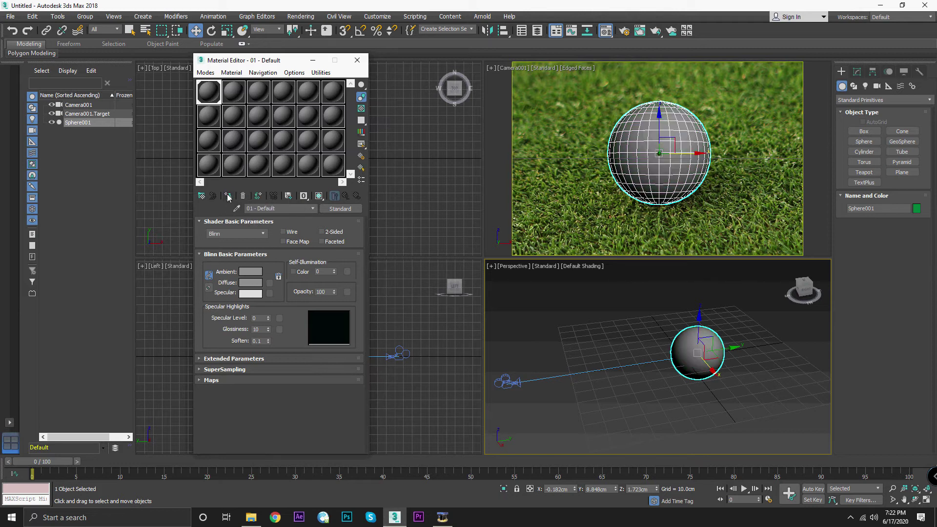
{"action": "left_click", "coordinate": [318, 197]}
{"action": "left_click", "coordinate": [270, 283]}
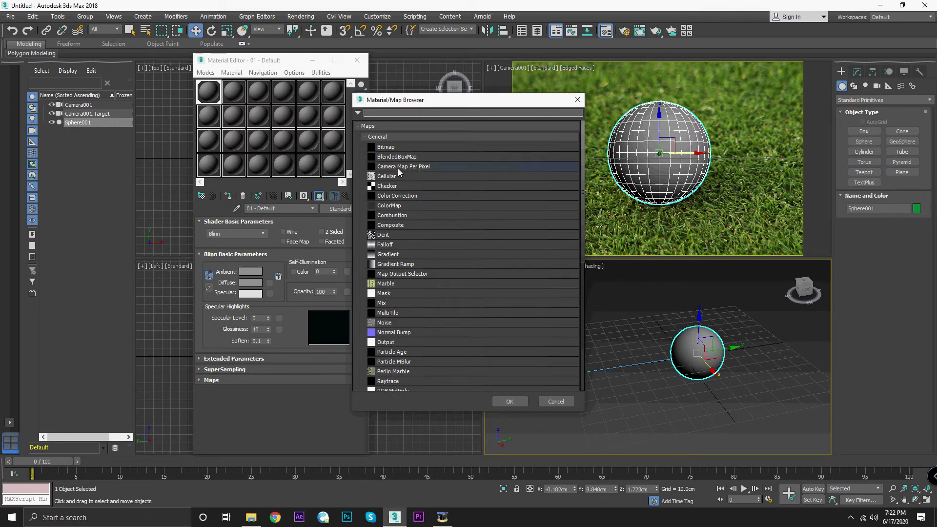
Use Camera Map Per Pixel as the diffuse map, projecting from Camera001
{"action": "left_click", "coordinate": [429, 167]}
{"action": "left_click", "coordinate": [508, 402]}
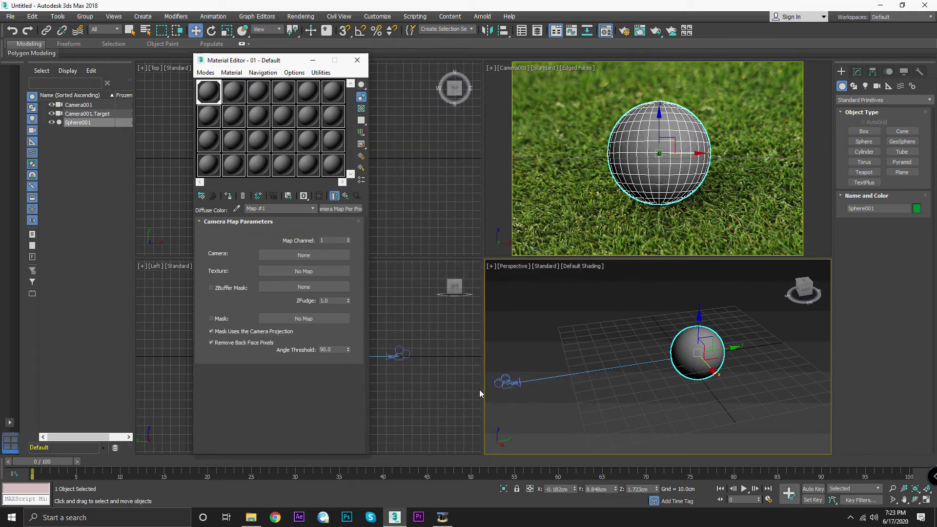
{"action": "left_click", "coordinate": [308, 255]}
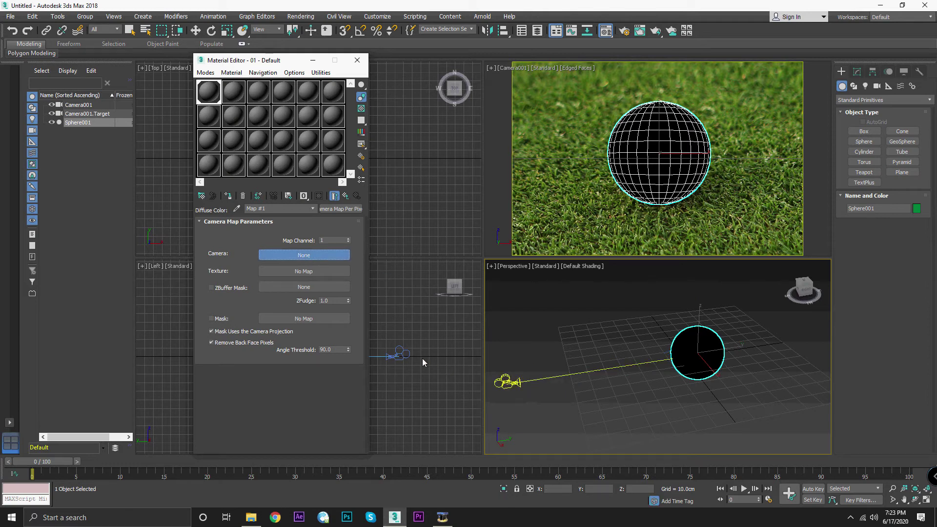
{"action": "left_click", "coordinate": [507, 381]}
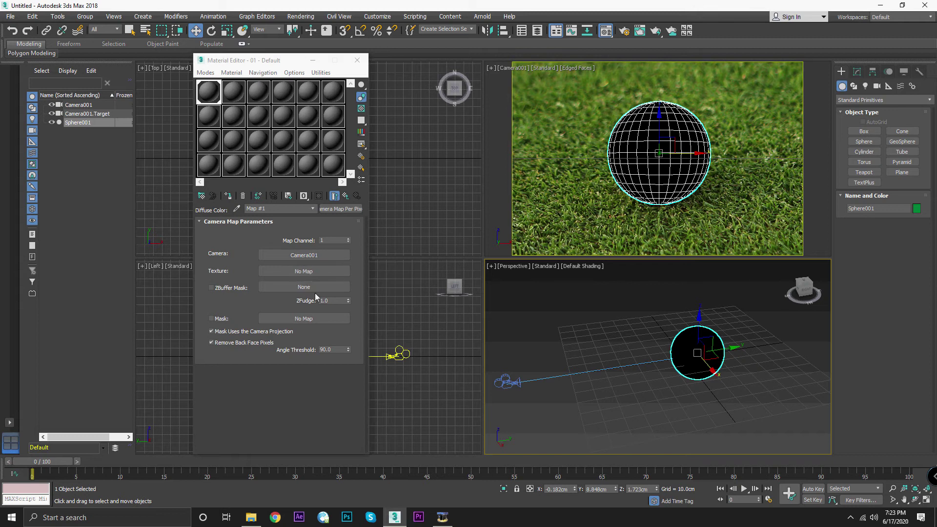
Load Kookaburra ball 2019.jpg from the Image folder as its Bitmap texture
{"action": "left_click", "coordinate": [283, 271]}
{"action": "left_click", "coordinate": [390, 148]}
{"action": "double_click", "coordinate": [390, 150]}
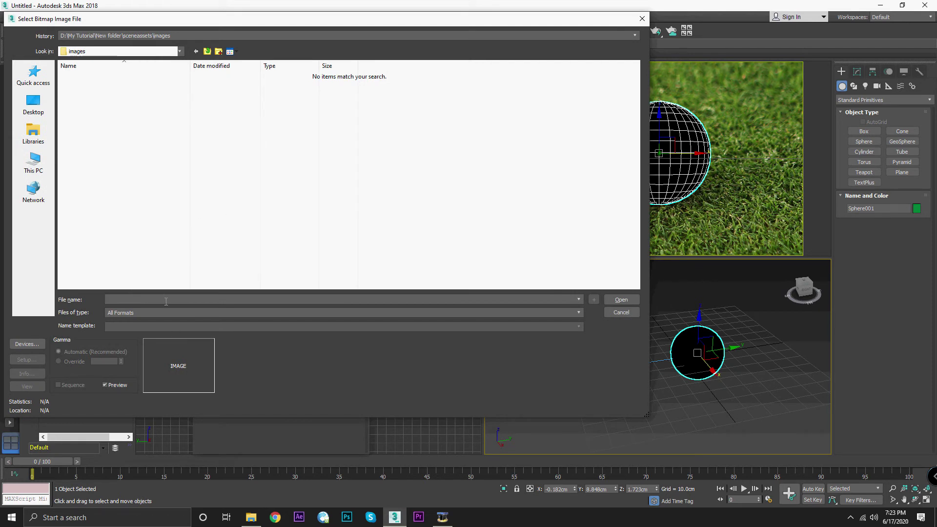
{"action": "type", "text": "D:\\My Tutorial\\Image"}
{"action": "key", "text": "Return"}
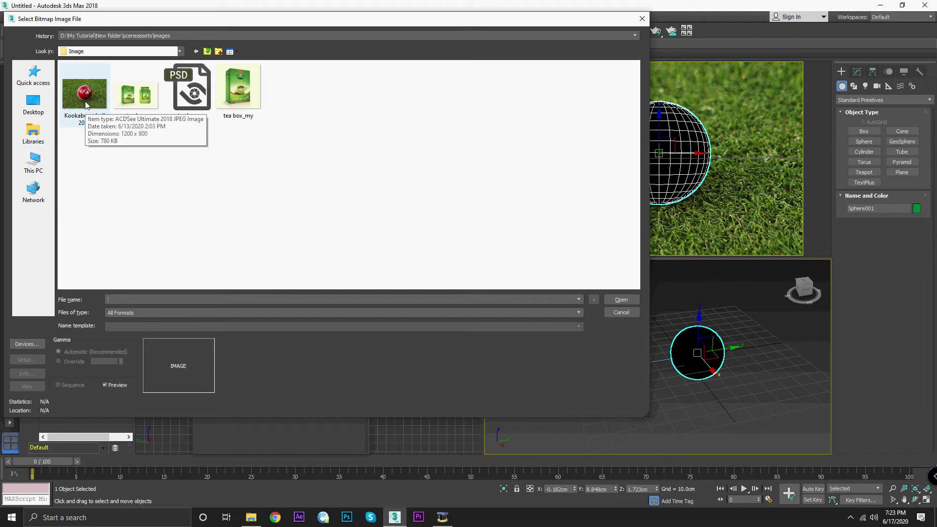
{"action": "double_click", "coordinate": [86, 105]}
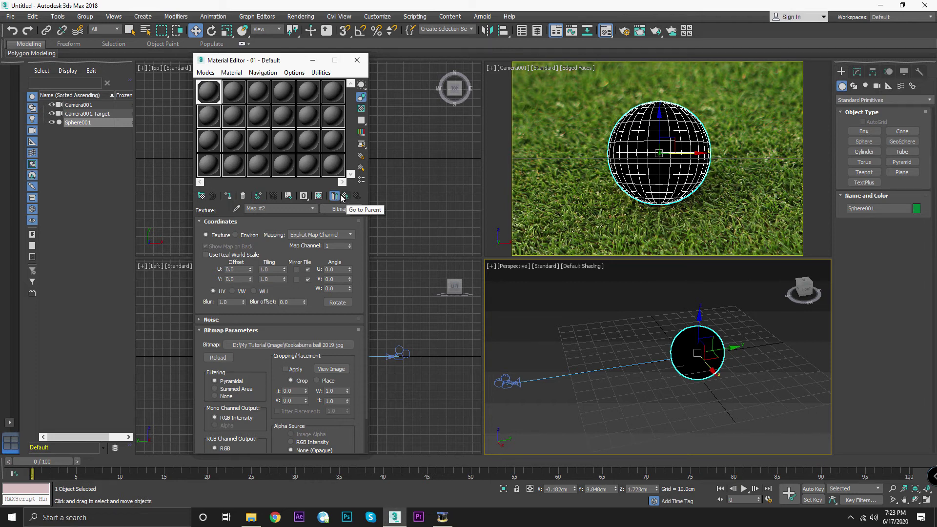
Open an enlarged material sample preview and return to the diffuse camera map settings
{"action": "left_click", "coordinate": [342, 196]}
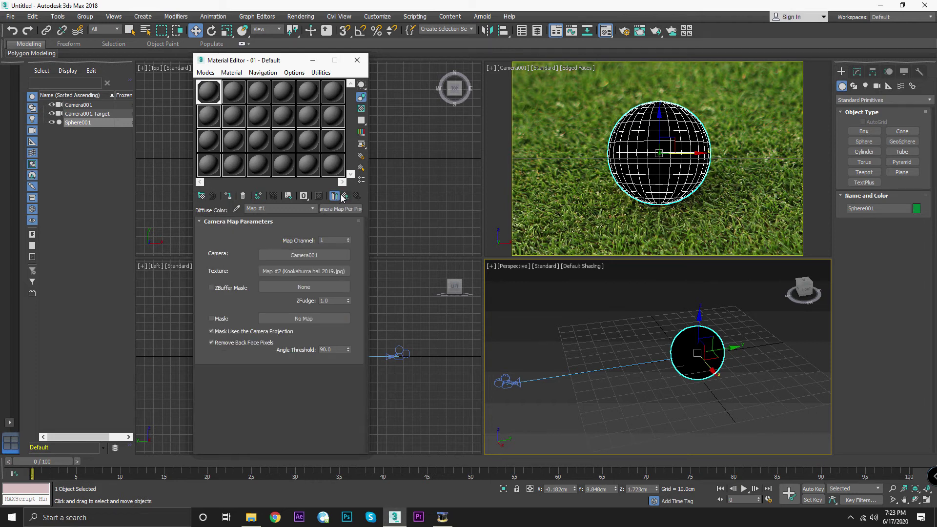
{"action": "double_click", "coordinate": [209, 90]}
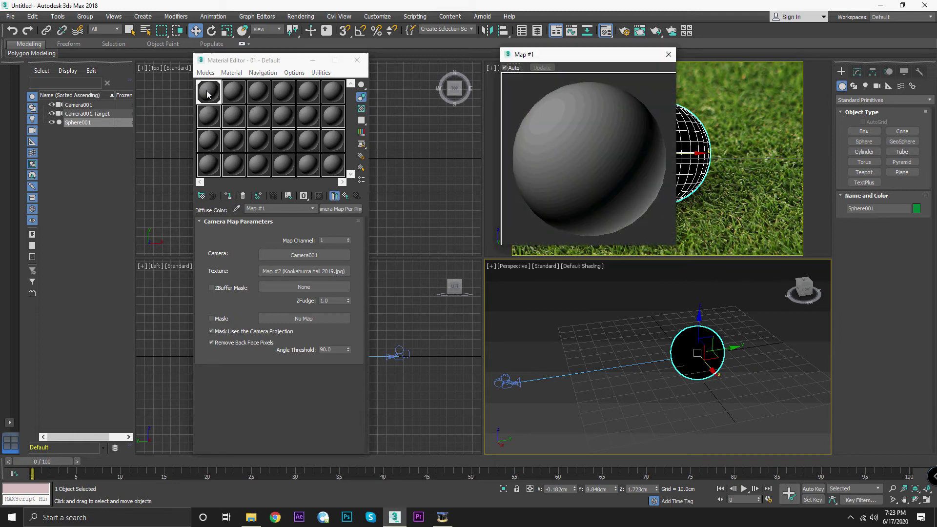
{"action": "left_click", "coordinate": [345, 195]}
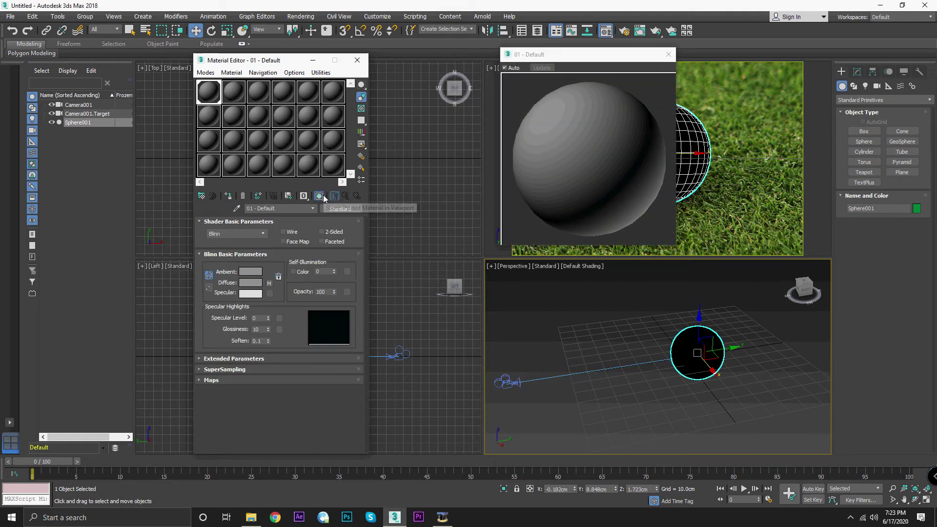
{"action": "middle_click_drag", "start_coordinate": [619, 361], "coordinate": [612, 341], "text": "alt"}
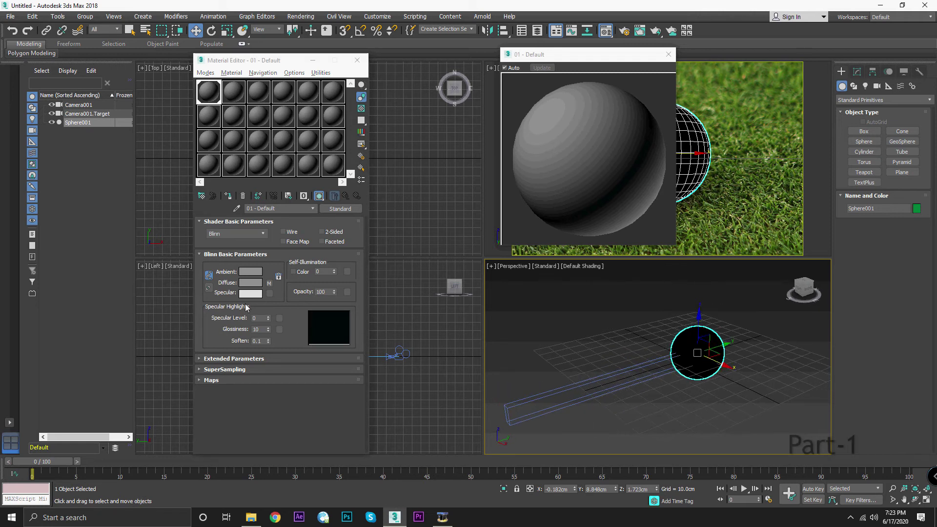
{"action": "left_click", "coordinate": [338, 254]}
{"action": "left_click", "coordinate": [310, 254]}
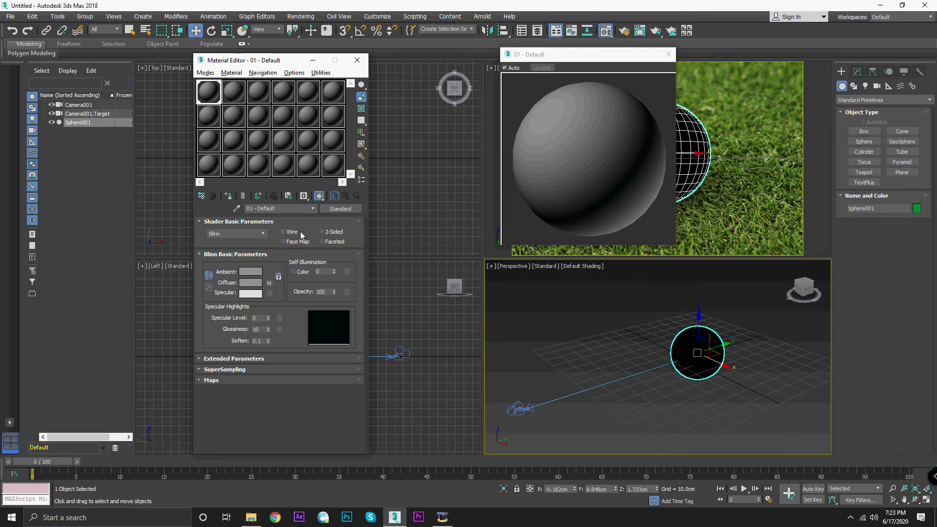
{"action": "left_click", "coordinate": [269, 283]}
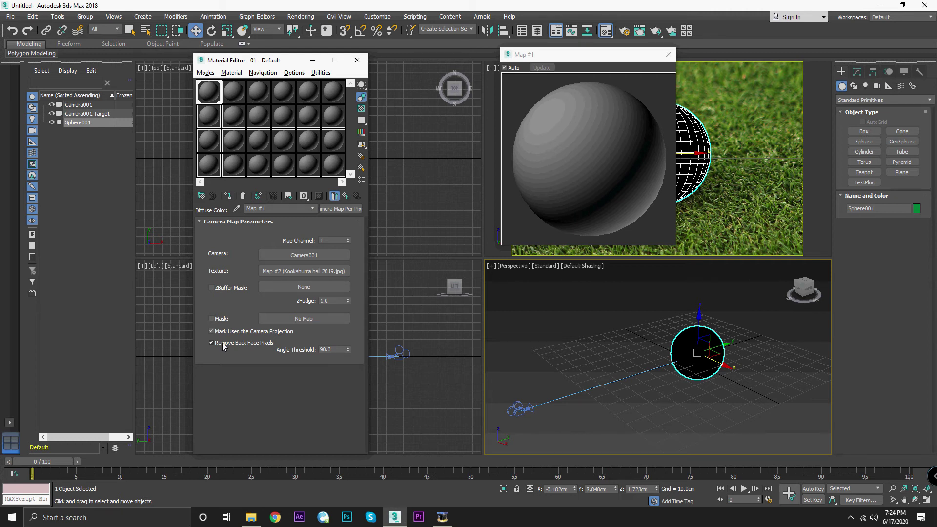
Turn off Remove Back Face Pixels, close the preview, and return to the parent material
{"action": "left_click", "coordinate": [222, 344]}
{"action": "left_click_drag", "start_coordinate": [291, 62], "coordinate": [253, 57]}
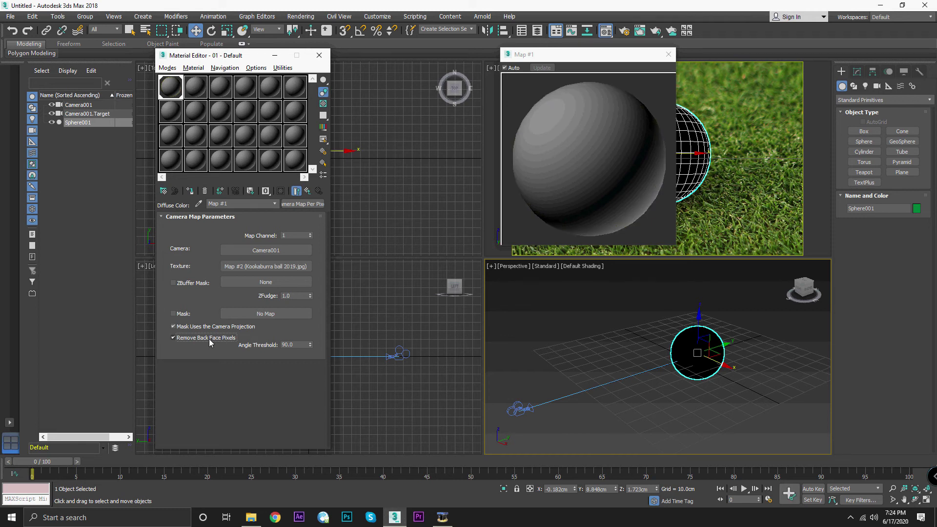
{"action": "left_click", "coordinate": [209, 339]}
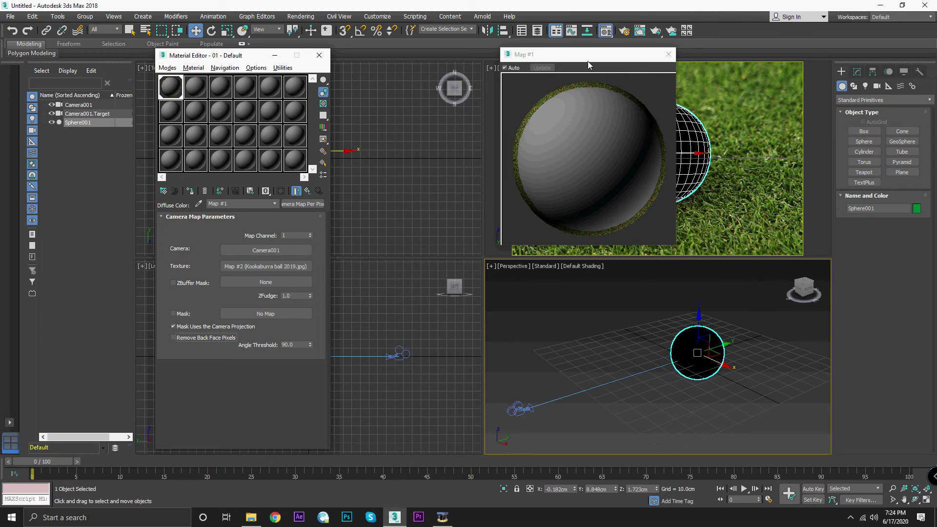
{"action": "left_click_drag", "start_coordinate": [587, 61], "coordinate": [556, 62]}
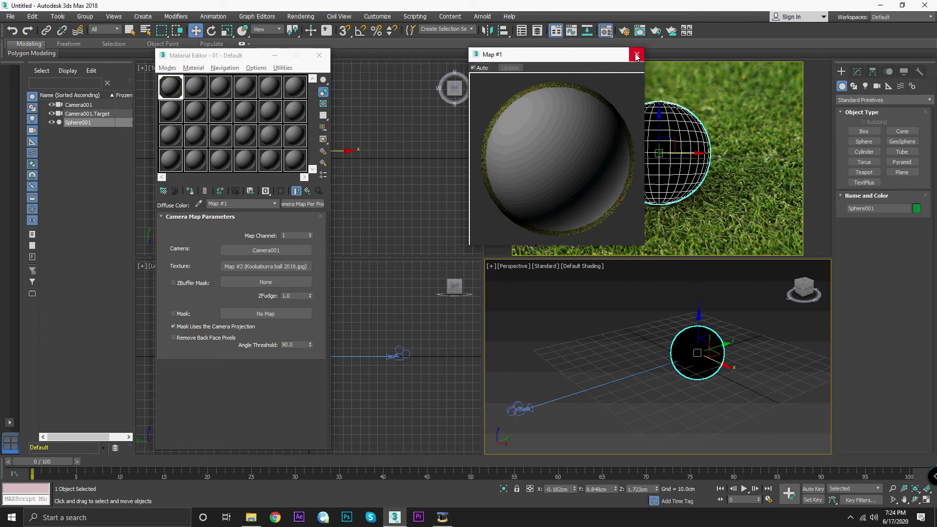
{"action": "left_click", "coordinate": [636, 55]}
{"action": "left_click", "coordinate": [280, 191]}
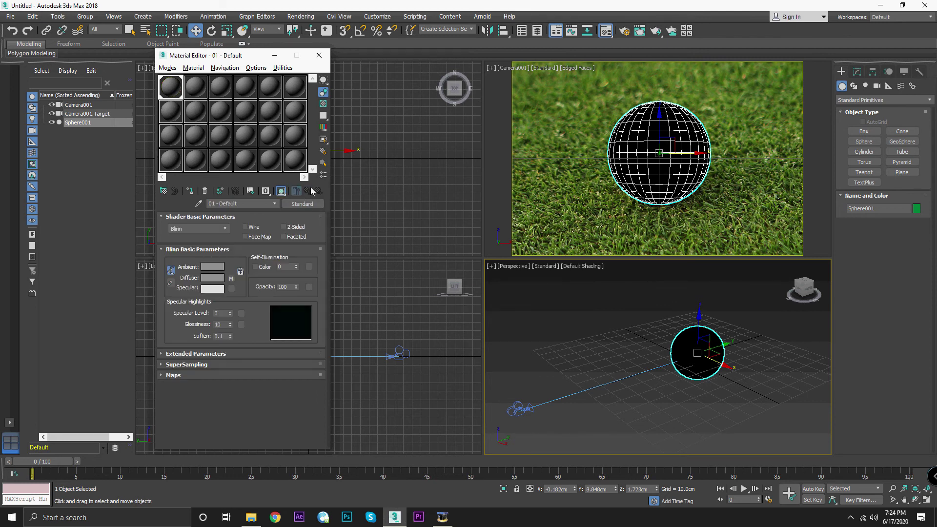
Render the Camera001 view showing the projected ball on black
{"action": "left_click", "coordinate": [568, 127]}
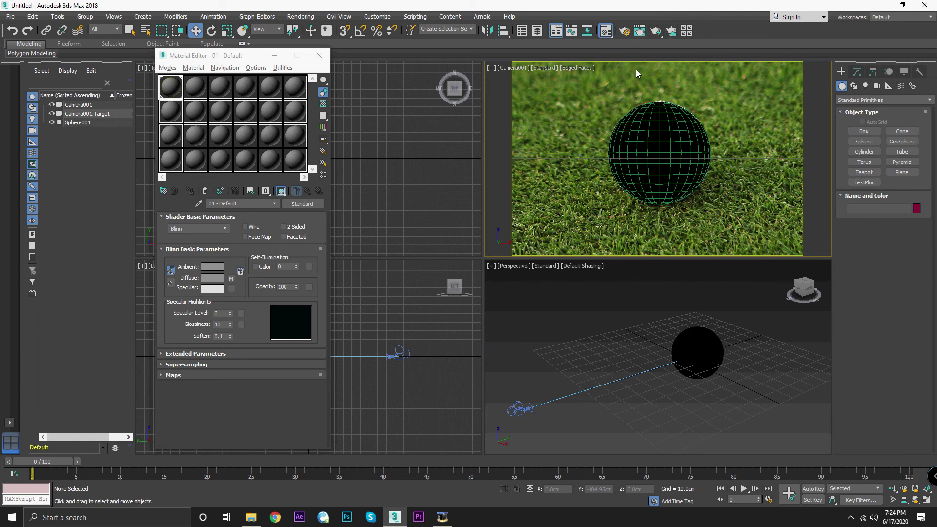
{"action": "key", "text": "shift+q"}
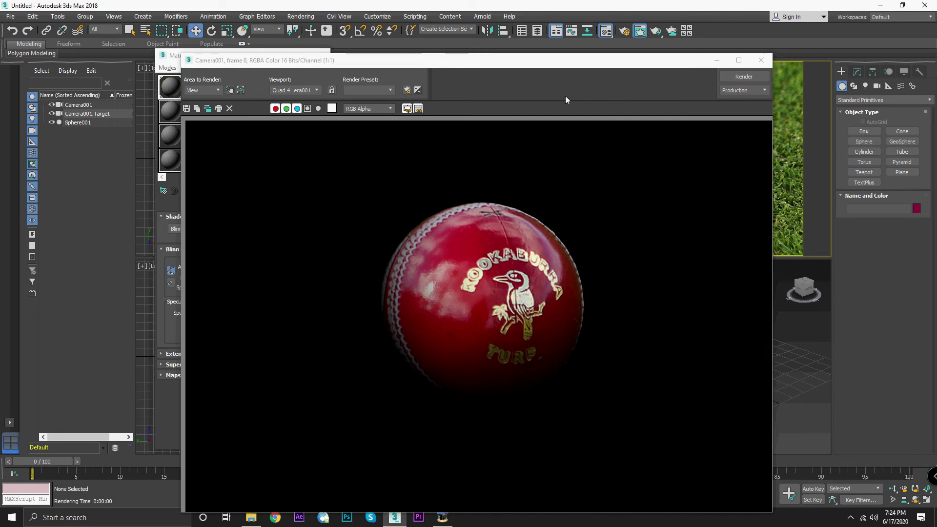
{"action": "left_click", "coordinate": [761, 61]}
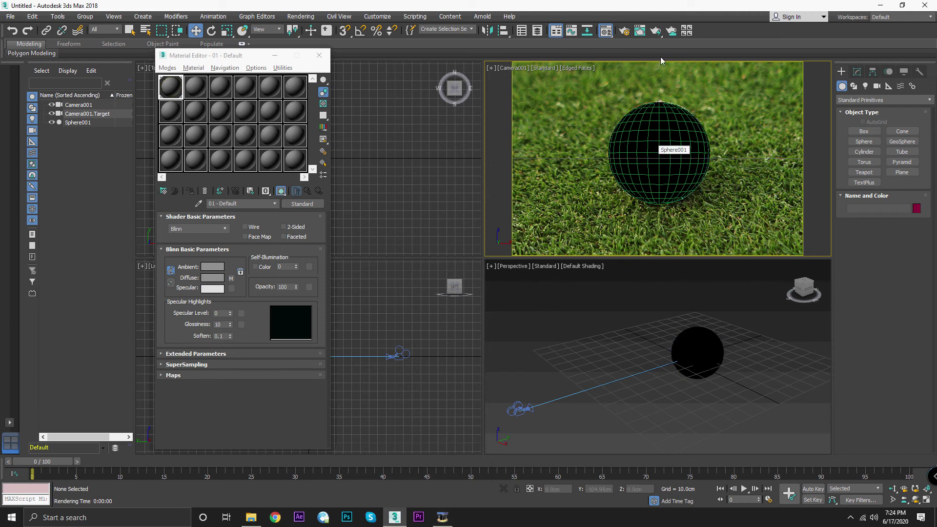
{"action": "left_click", "coordinate": [639, 30]}
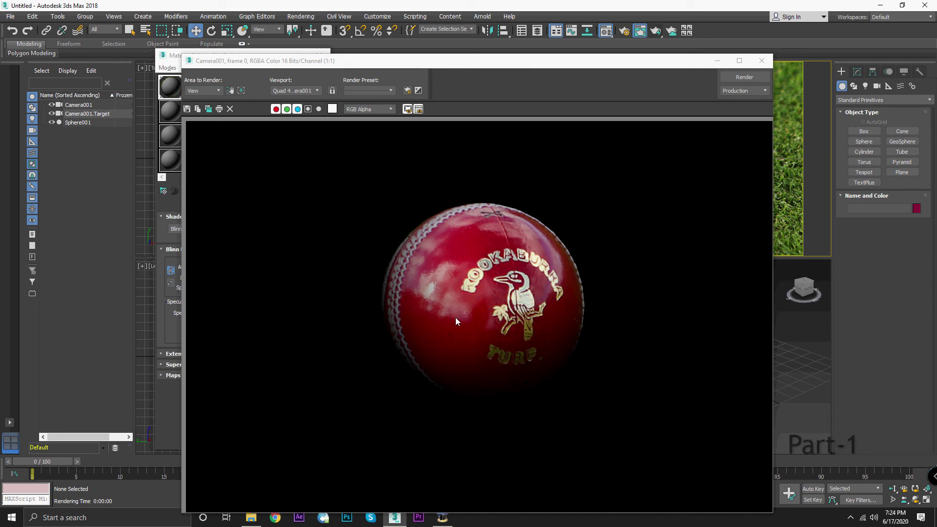
{"action": "left_click", "coordinate": [763, 63]}
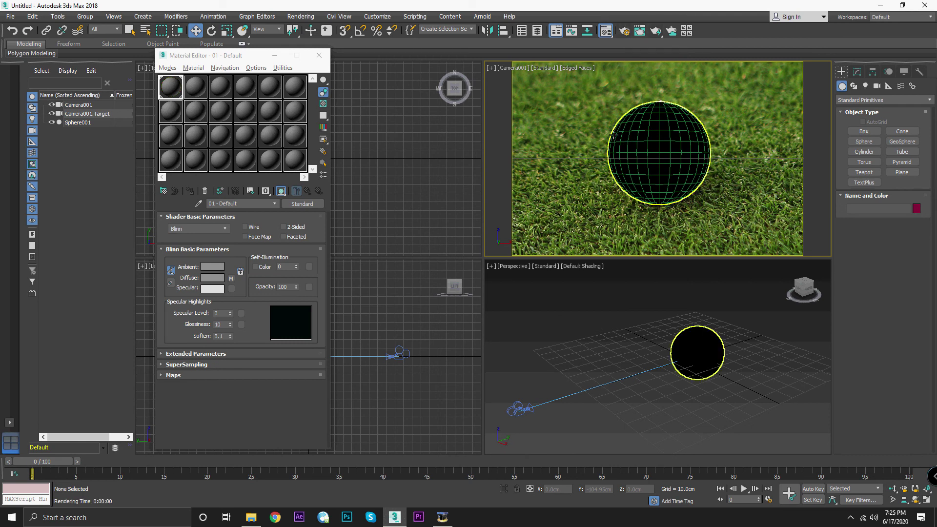
{"action": "left_click", "coordinate": [655, 32]}
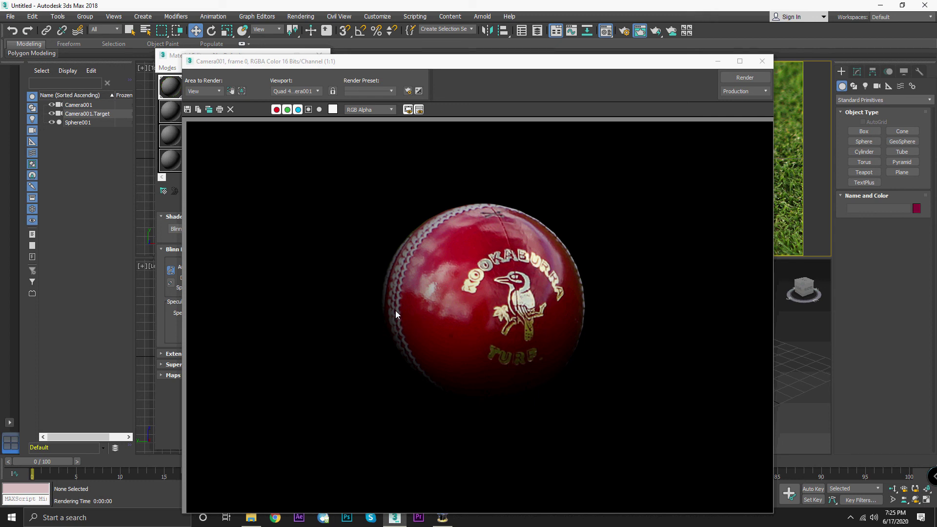
Compare the render against the original Kookaburra ball photo in ACDSee
{"action": "left_click_drag", "start_coordinate": [545, 67], "coordinate": [454, 38]}
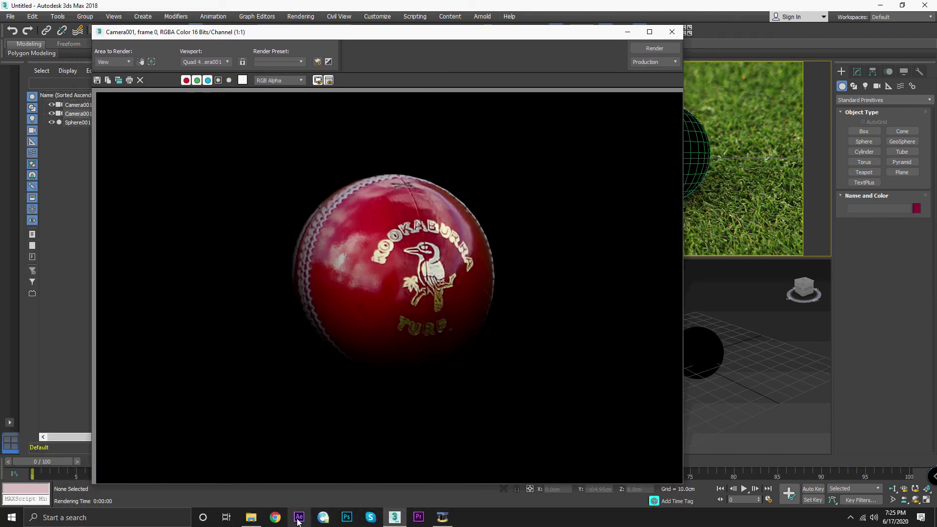
{"action": "left_click", "coordinate": [250, 517]}
{"action": "double_click", "coordinate": [304, 119]}
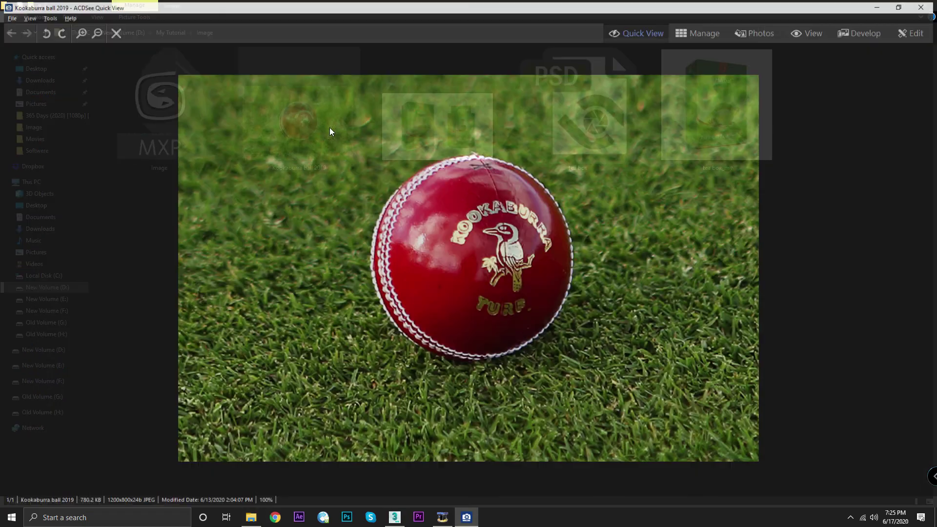
{"action": "left_click", "coordinate": [880, 6]}
{"action": "left_click", "coordinate": [395, 517]}
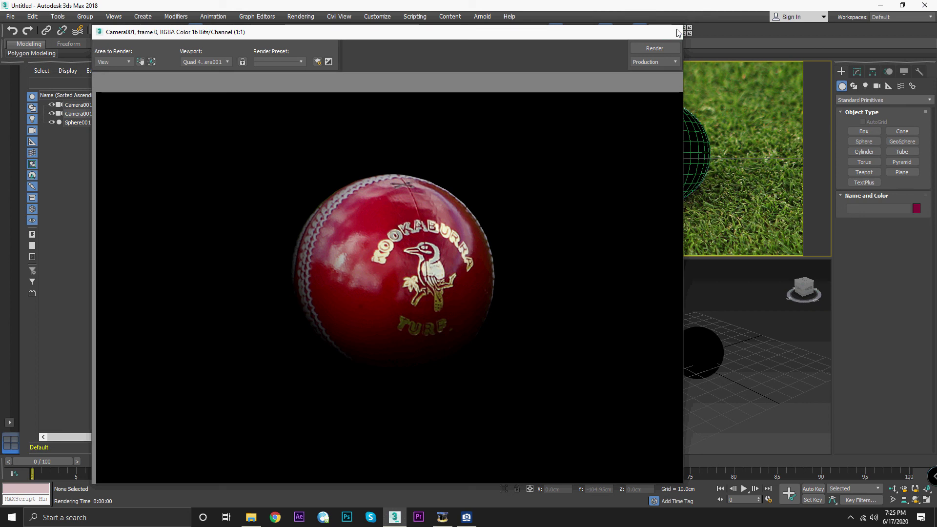
Set the material's Self-Illumination to 100 and re-render the Camera001 view
{"action": "left_click", "coordinate": [672, 32]}
{"action": "left_click_drag", "start_coordinate": [296, 268], "coordinate": [296, 216]}
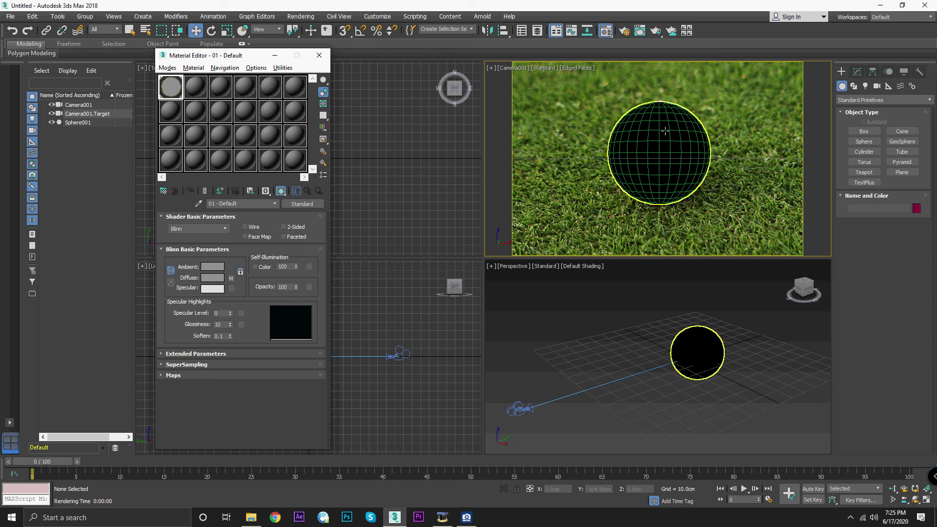
{"action": "left_click", "coordinate": [656, 32]}
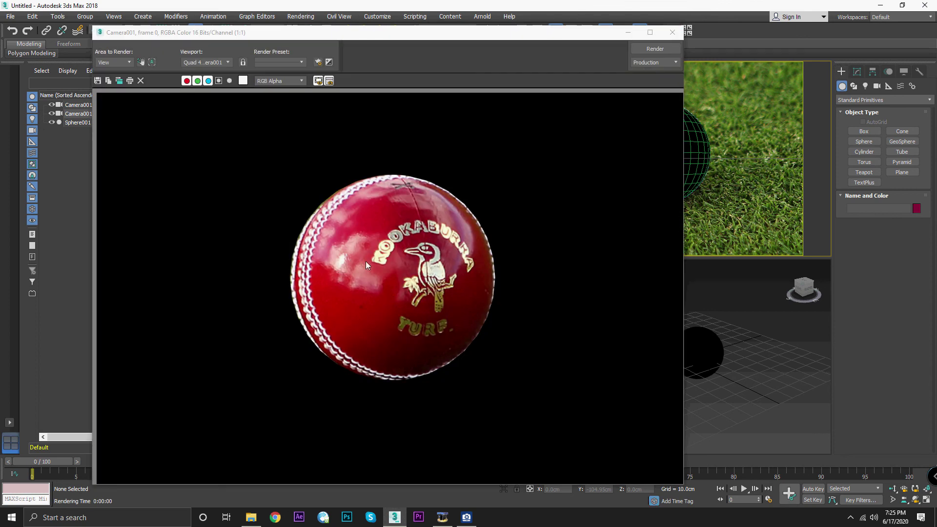